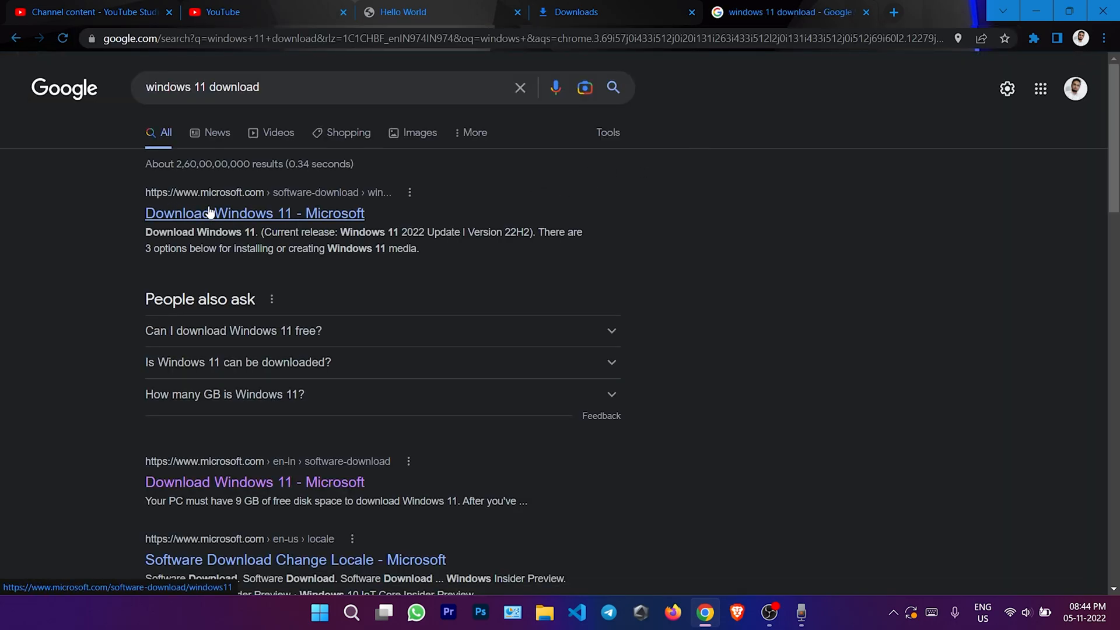
On Microsoft's download page, select the Windows 11 (multi-edition ISO) and request it
{"action": "left_click", "coordinate": [242, 220]}
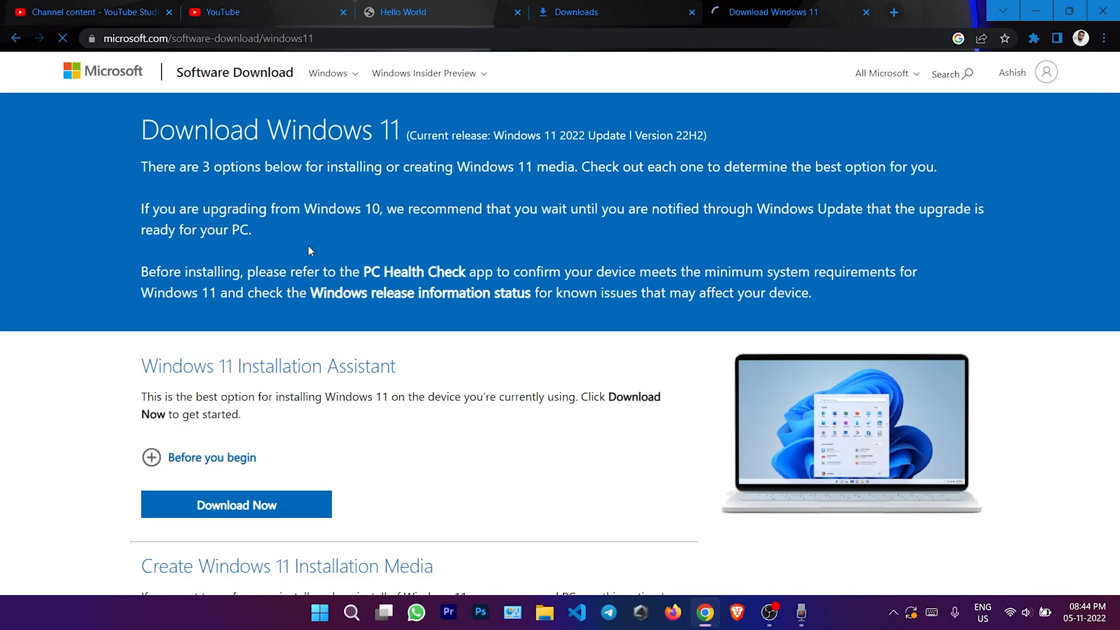
{"action": "scroll", "coordinate": [327, 257], "scroll_direction": "down", "scroll_amount": 3}
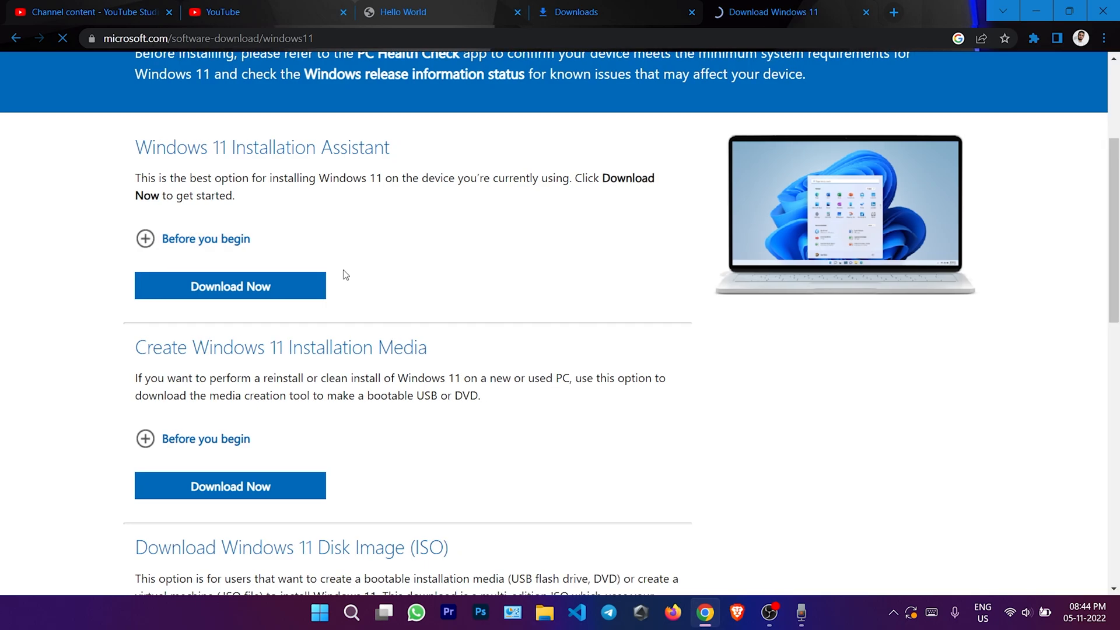
{"action": "scroll", "coordinate": [318, 251], "scroll_direction": "down", "scroll_amount": 2}
{"action": "scroll", "coordinate": [255, 303], "scroll_direction": "down", "scroll_amount": 2}
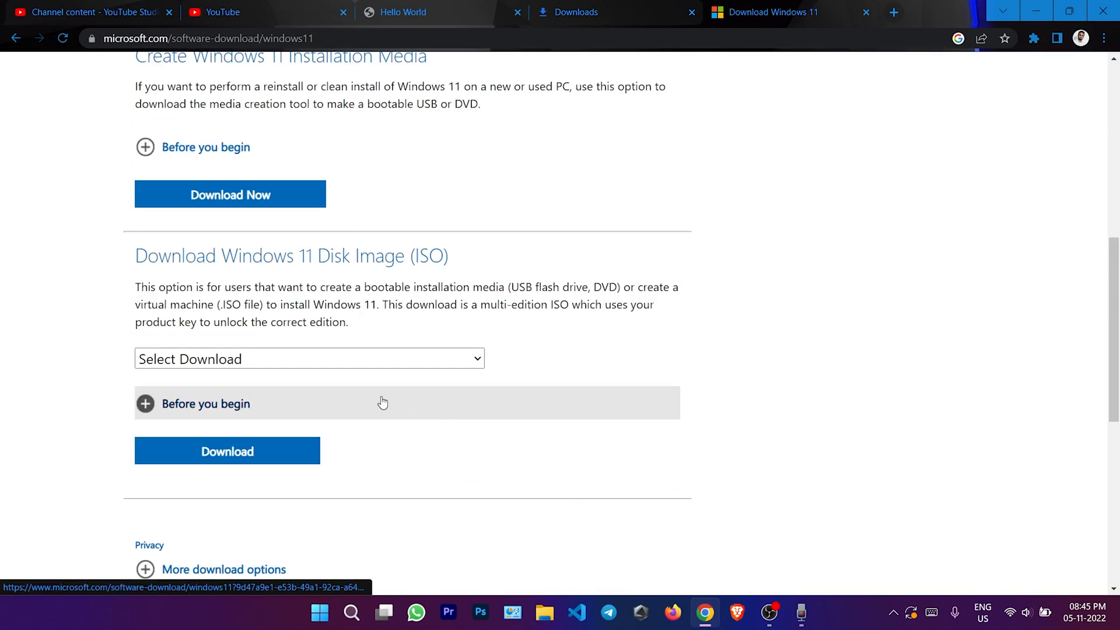
{"action": "left_click", "coordinate": [389, 357]}
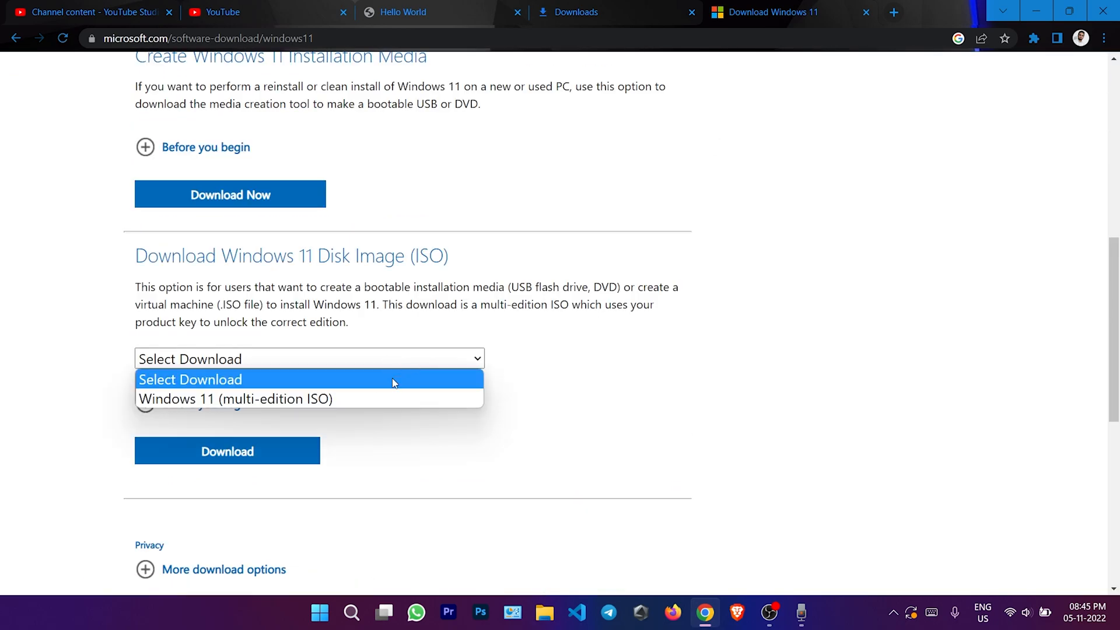
{"action": "left_click", "coordinate": [297, 401]}
{"action": "scroll", "coordinate": [378, 403], "scroll_direction": "down", "scroll_amount": 2}
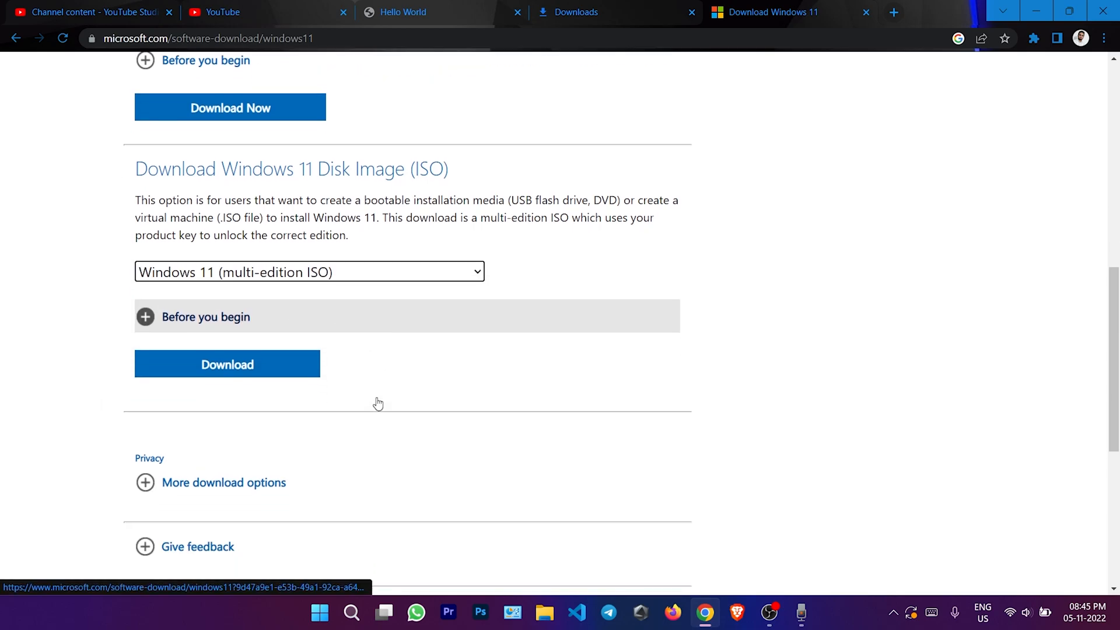
{"action": "left_click", "coordinate": [232, 309]}
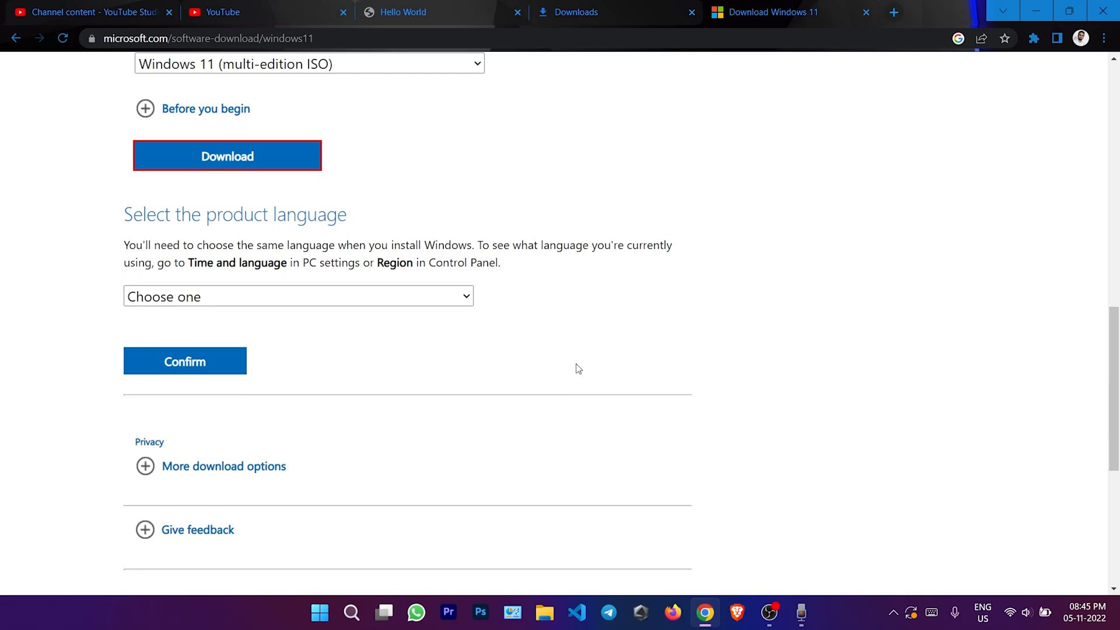
Choose English (United States), start the 64-bit ISO download, and view the Downloads list
{"action": "left_click", "coordinate": [241, 301]}
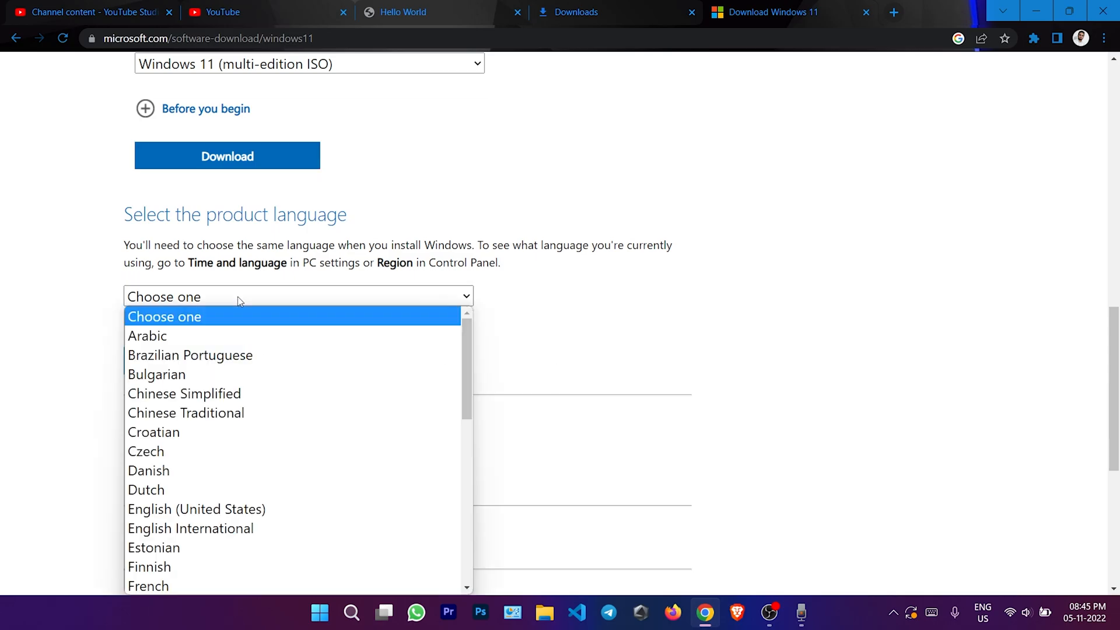
{"action": "scroll", "coordinate": [294, 459], "scroll_direction": "down", "scroll_amount": 3}
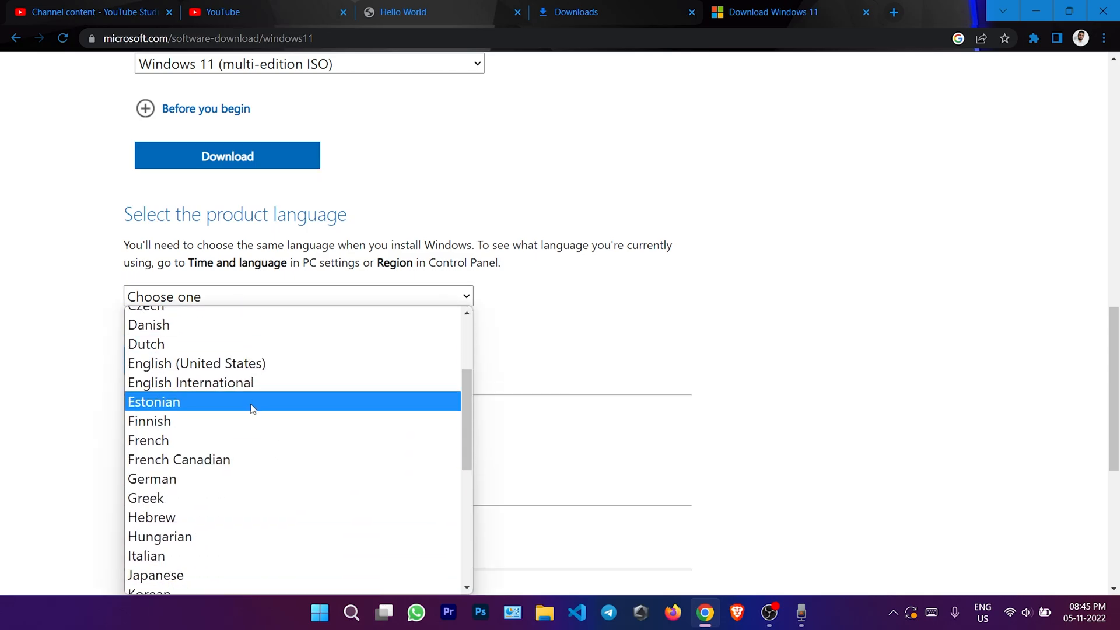
{"action": "left_click", "coordinate": [291, 364]}
{"action": "left_click", "coordinate": [216, 370]}
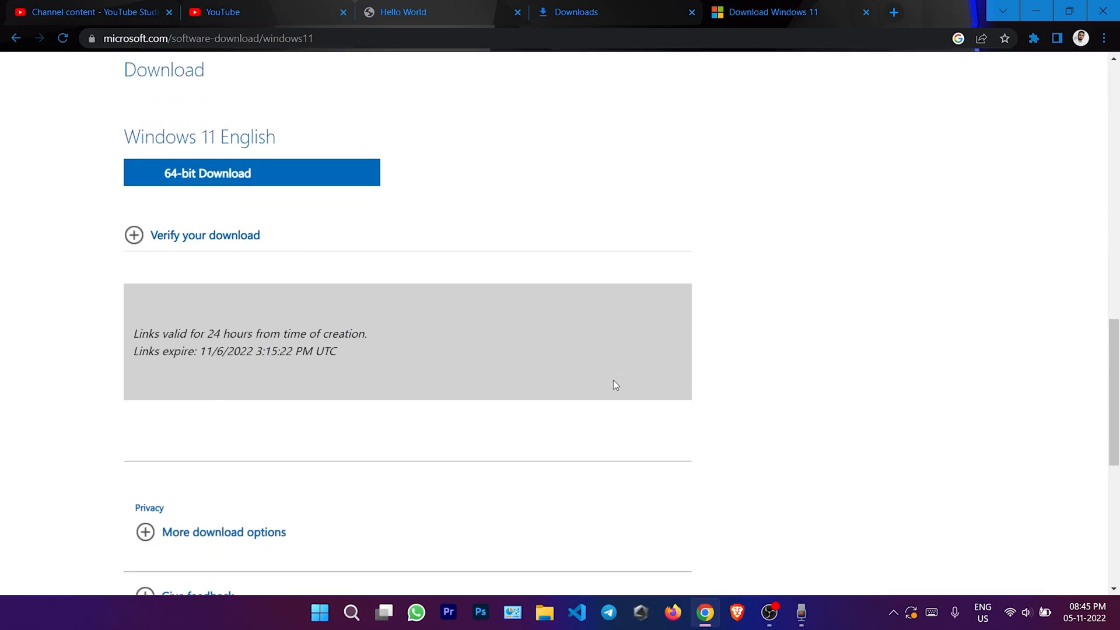
{"action": "scroll", "coordinate": [455, 350], "scroll_direction": "up", "scroll_amount": 2}
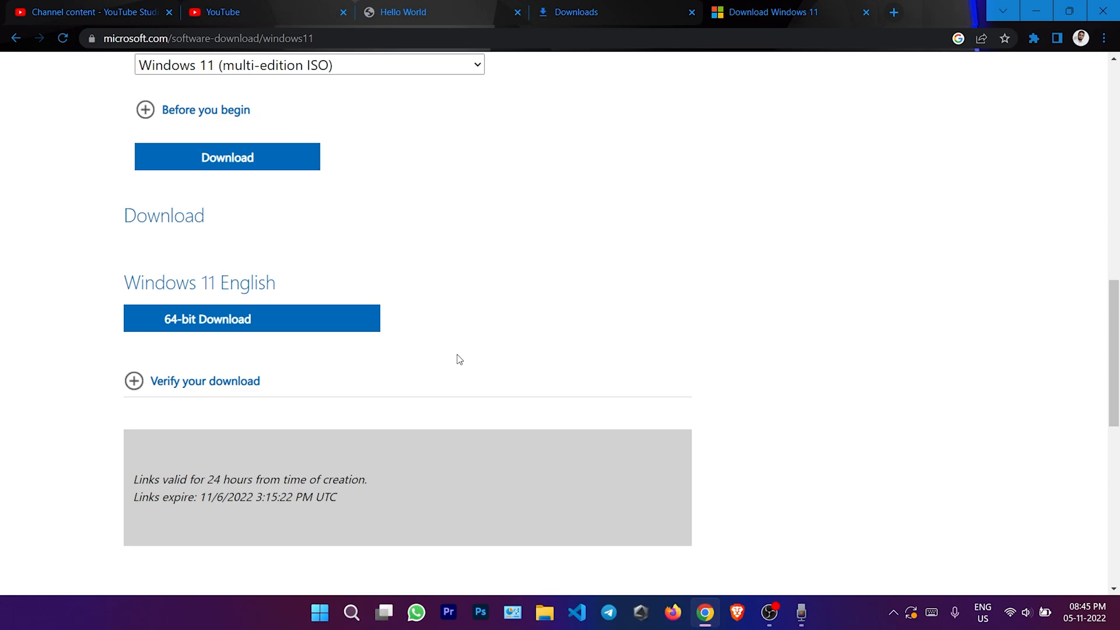
{"action": "left_click", "coordinate": [222, 325]}
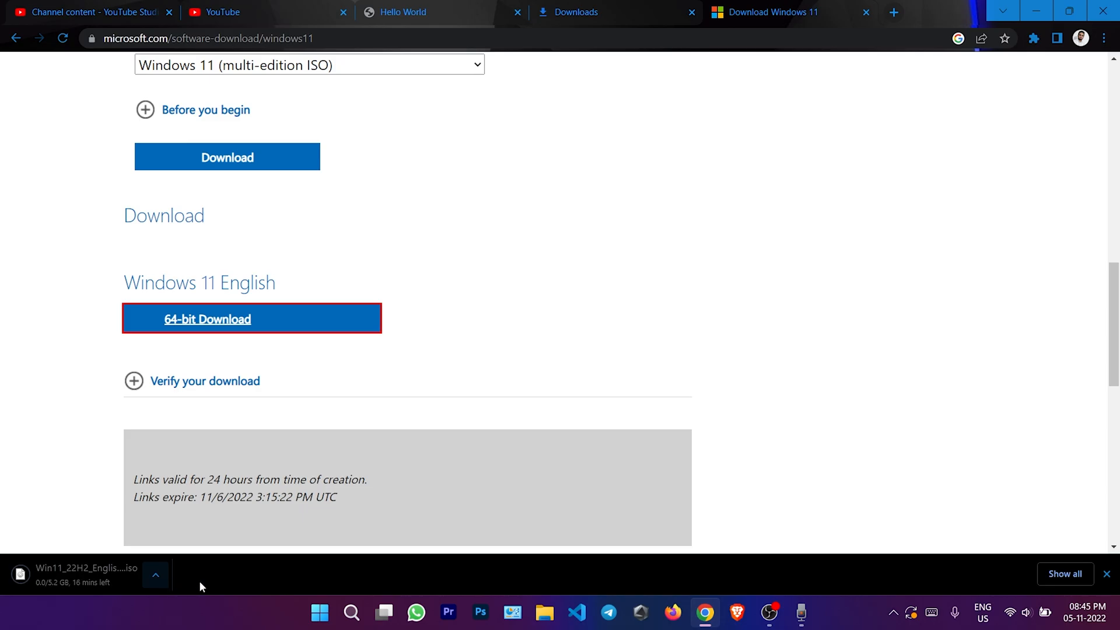
{"action": "left_click", "coordinate": [1060, 575]}
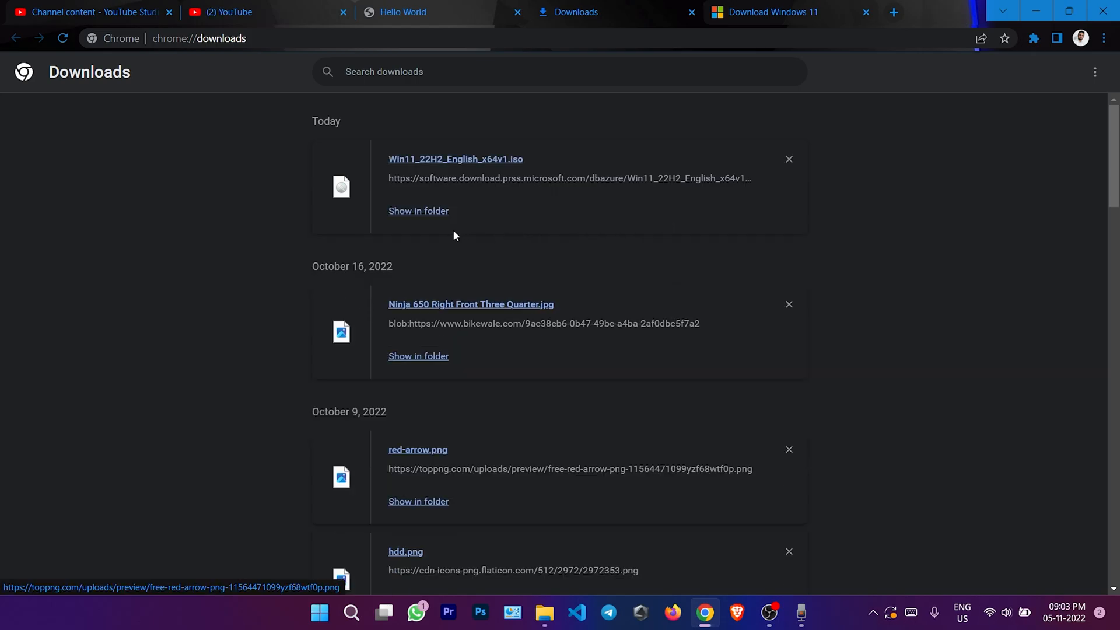
Reveal the downloaded Win11_22H2_English_x64v1 ISO in File Explorer, then minimize that window
{"action": "left_click", "coordinate": [427, 213]}
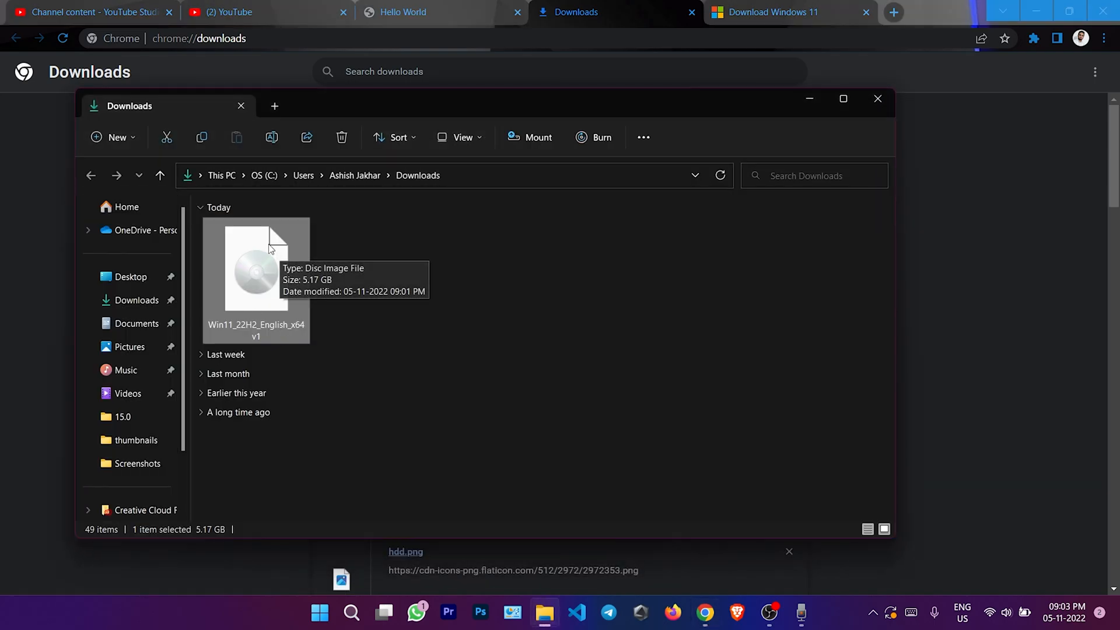
{"action": "left_click", "coordinate": [811, 100]}
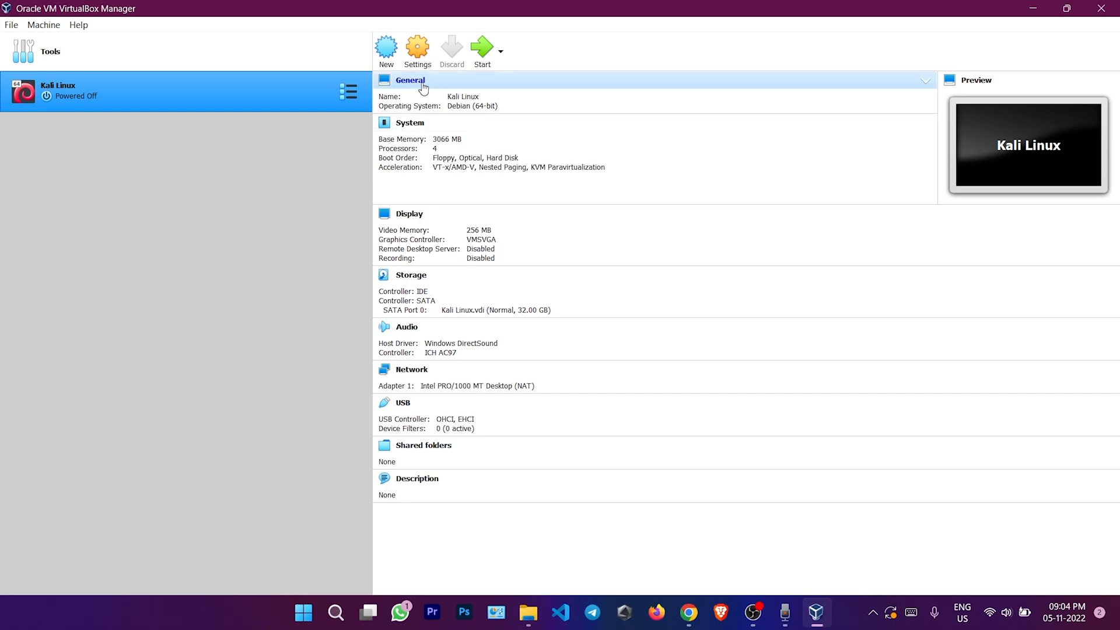
Name the new VM 'windows 11' (Windows 11 type) and keep 4096 MB of memory
{"action": "left_click", "coordinate": [395, 62]}
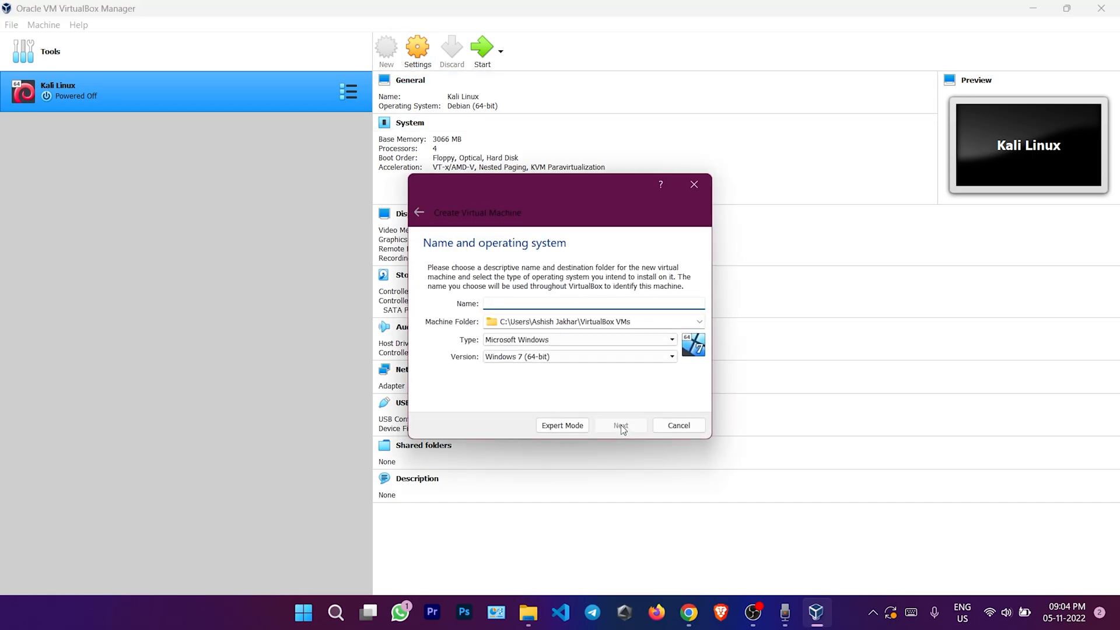
{"action": "type", "text": "windows 11"}
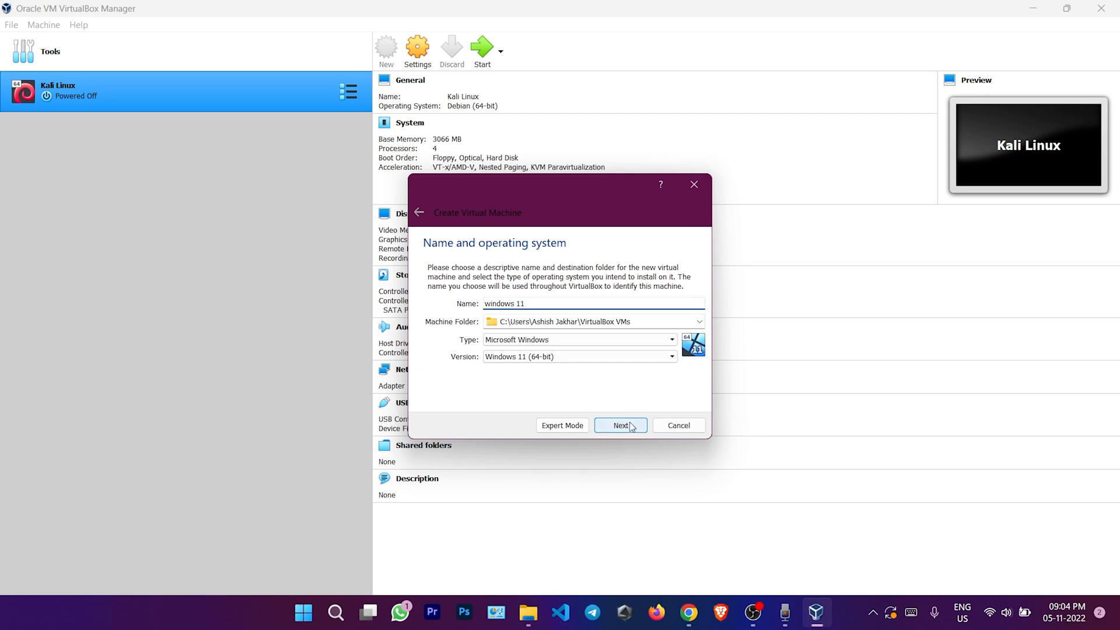
{"action": "left_click", "coordinate": [620, 426]}
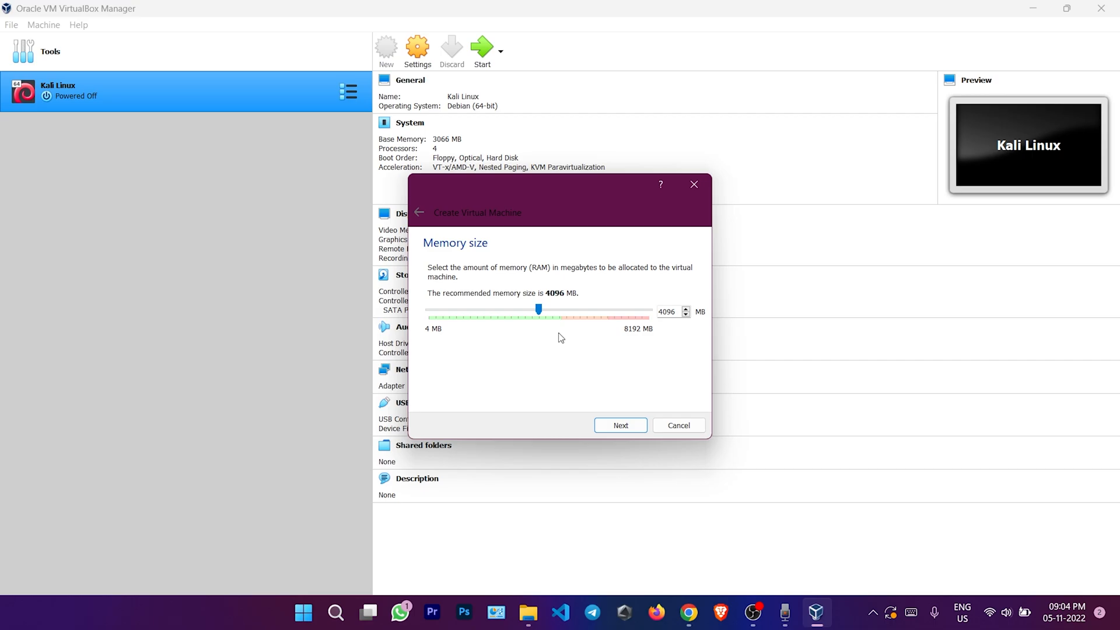
{"action": "left_click", "coordinate": [620, 430]}
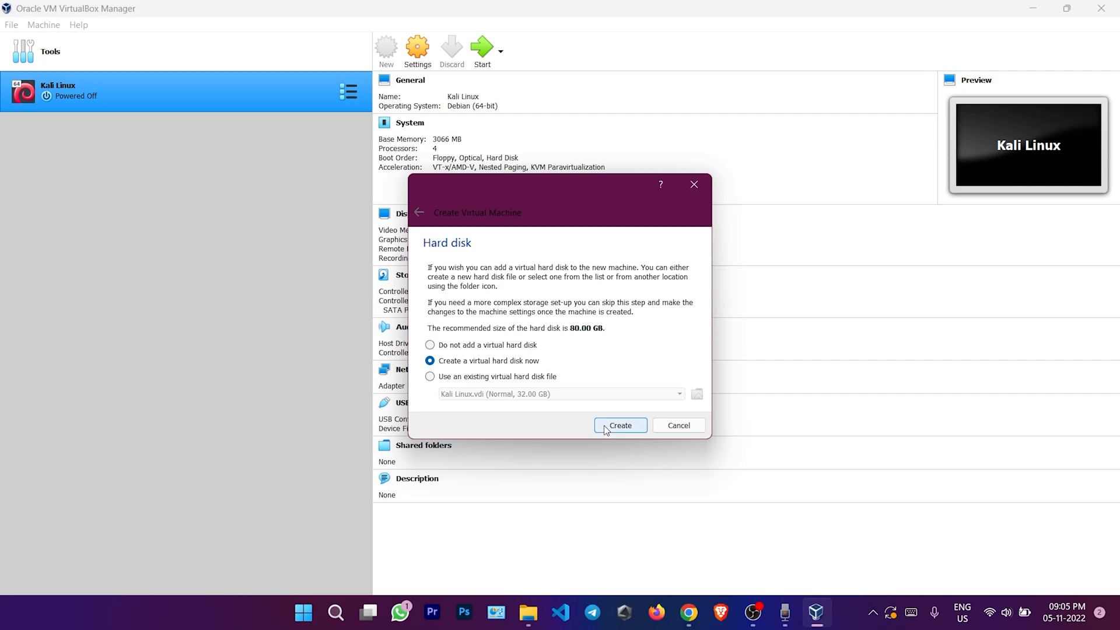
Give it a dynamically allocated 59.91 GB VDI disk and create the machine
{"action": "left_click", "coordinate": [606, 429]}
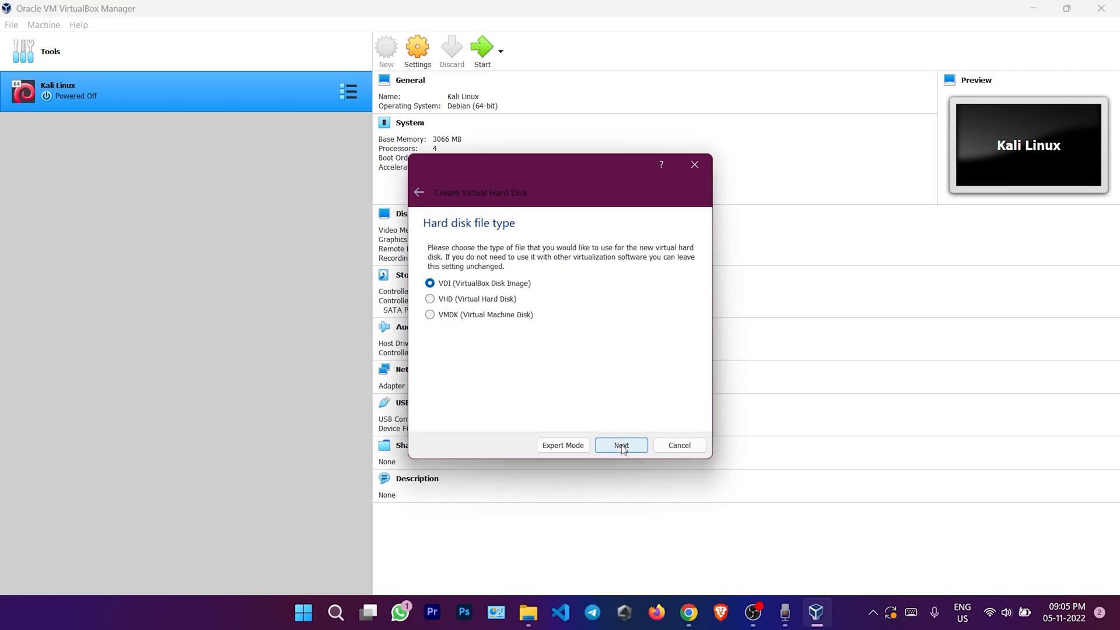
{"action": "left_click", "coordinate": [622, 446]}
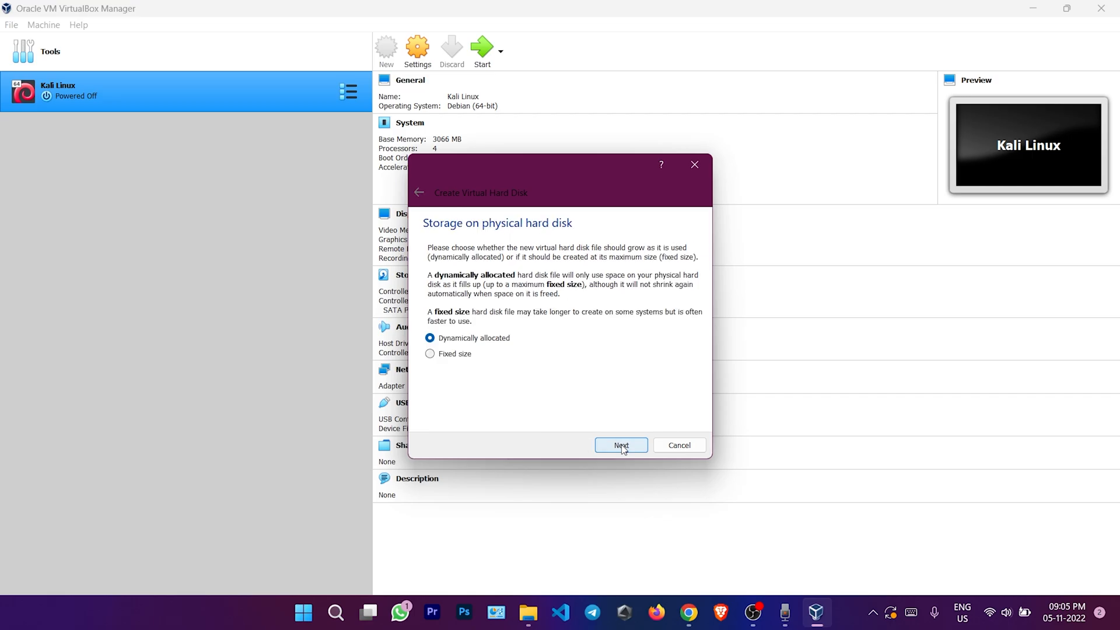
{"action": "left_click", "coordinate": [622, 446]}
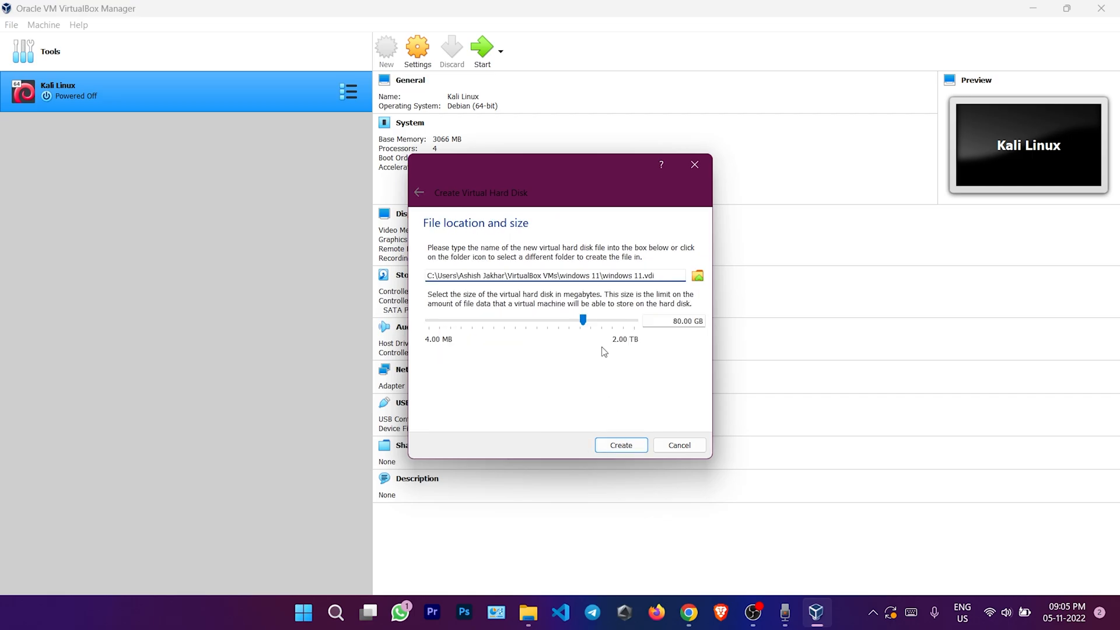
{"action": "left_click_drag", "start_coordinate": [583, 320], "coordinate": [582, 325]}
{"action": "left_click", "coordinate": [634, 447]}
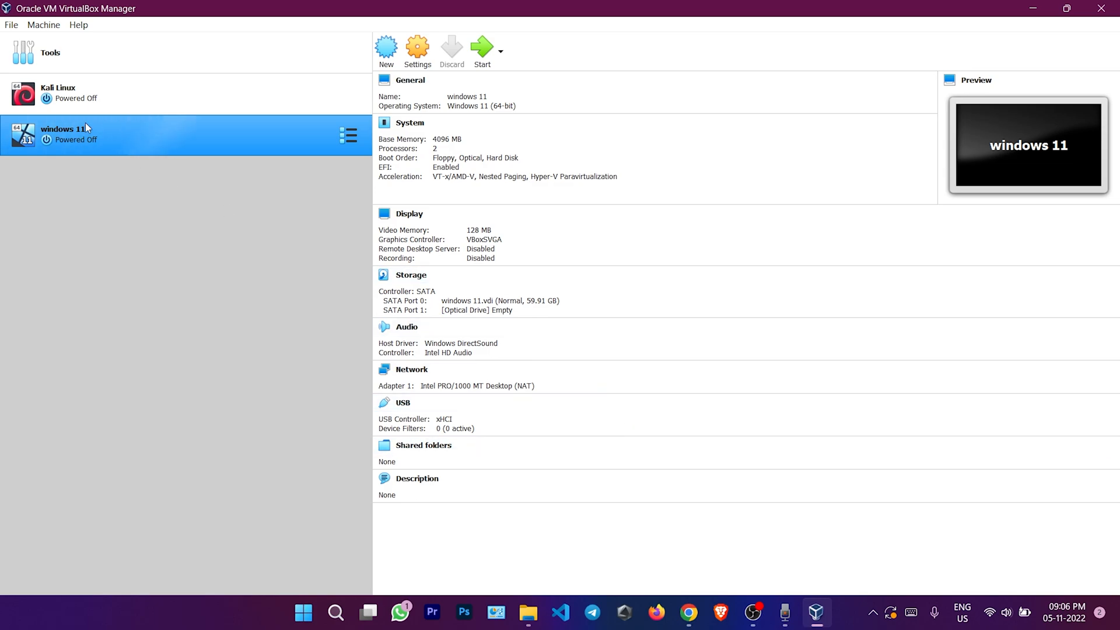
Open the windows 11 VM's settings and look through the General tabs
{"action": "left_click", "coordinate": [348, 137]}
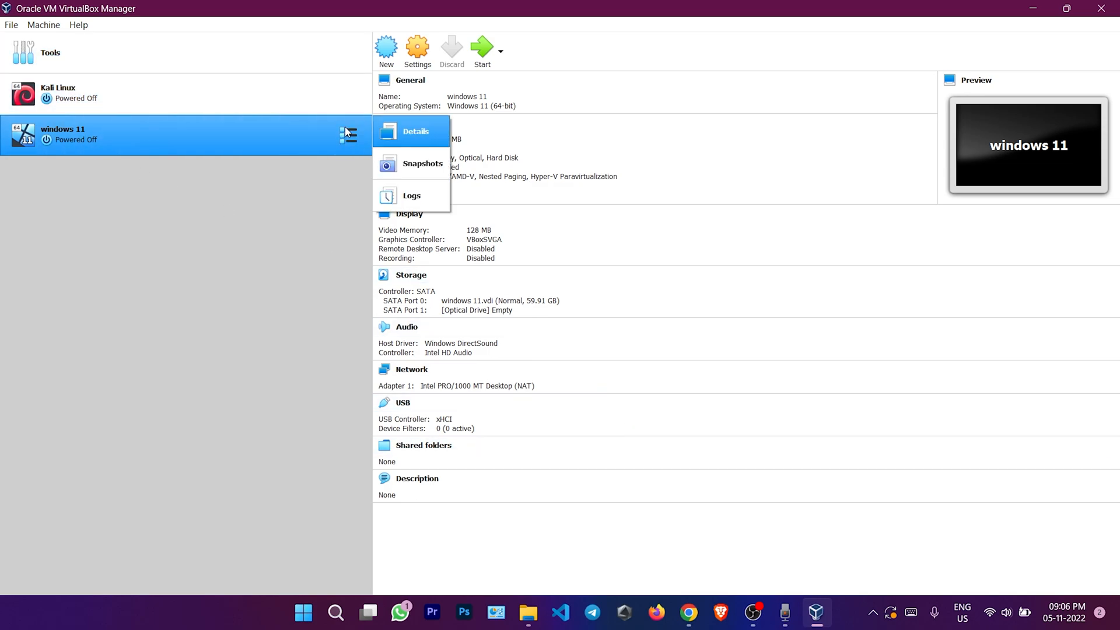
{"action": "left_click", "coordinate": [414, 51]}
{"action": "left_click", "coordinate": [416, 53]}
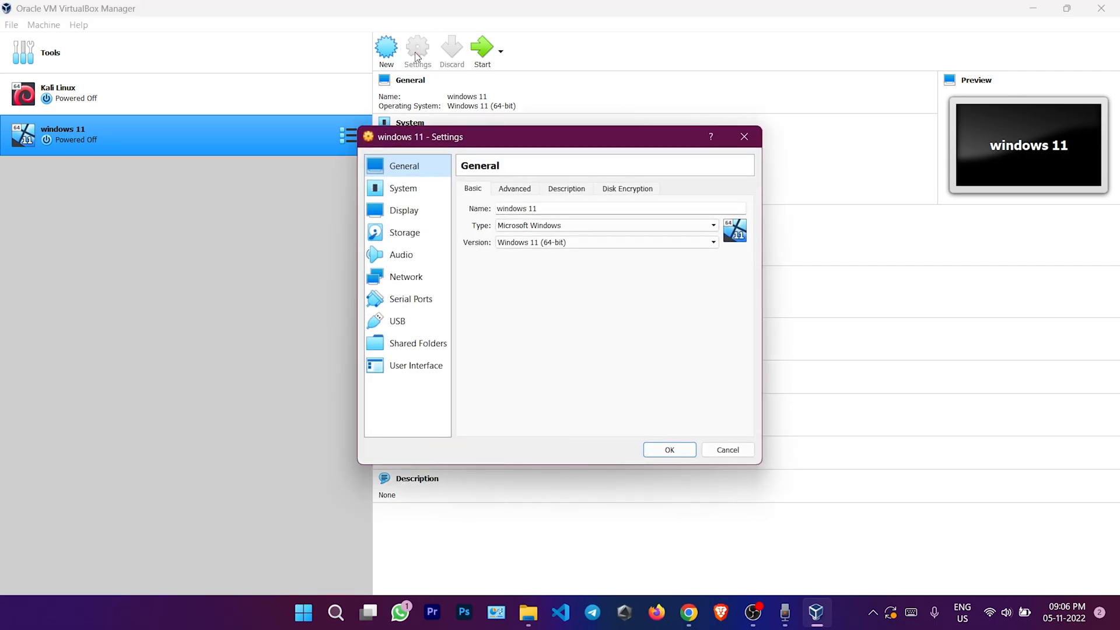
{"action": "left_click", "coordinate": [501, 191]}
{"action": "left_click", "coordinate": [558, 198]}
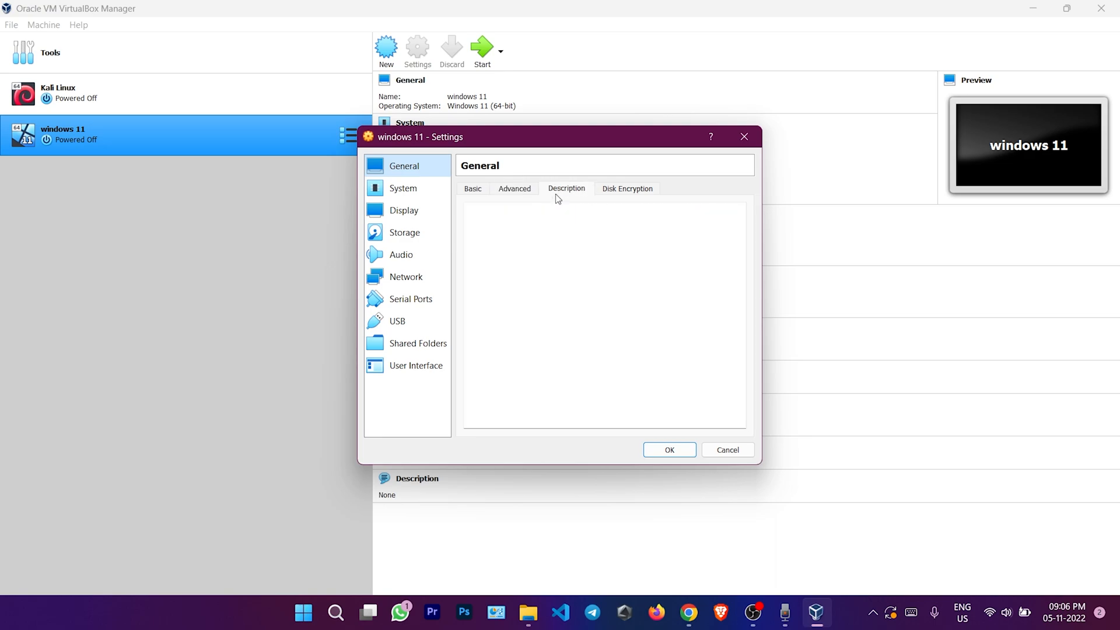
{"action": "left_click", "coordinate": [624, 190]}
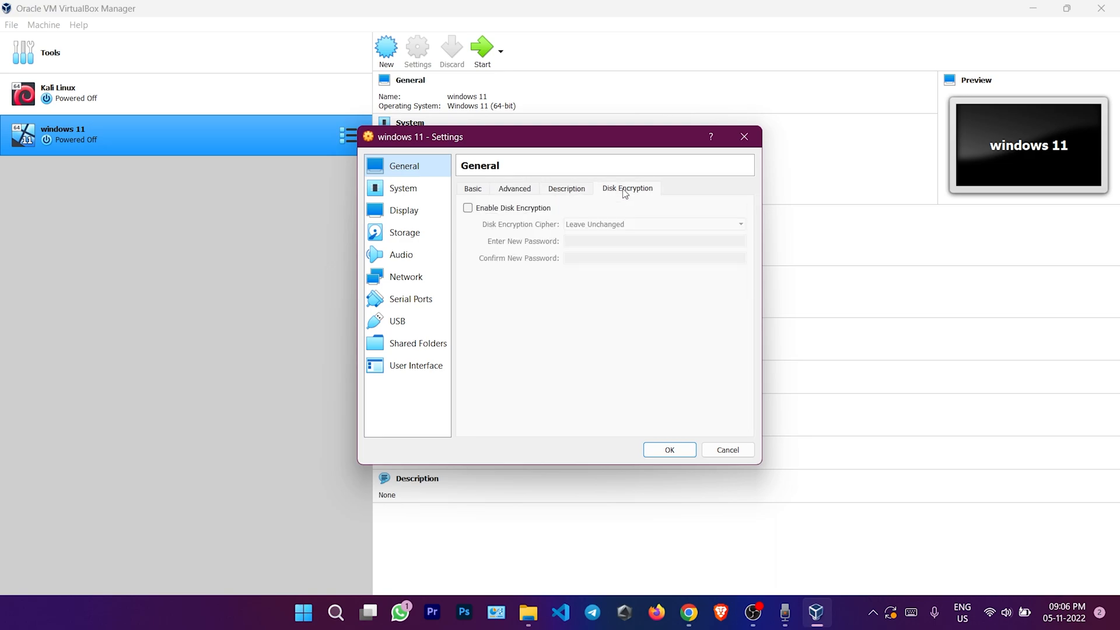
Set the VM to 4 processors under System > Processor
{"action": "left_click", "coordinate": [398, 194]}
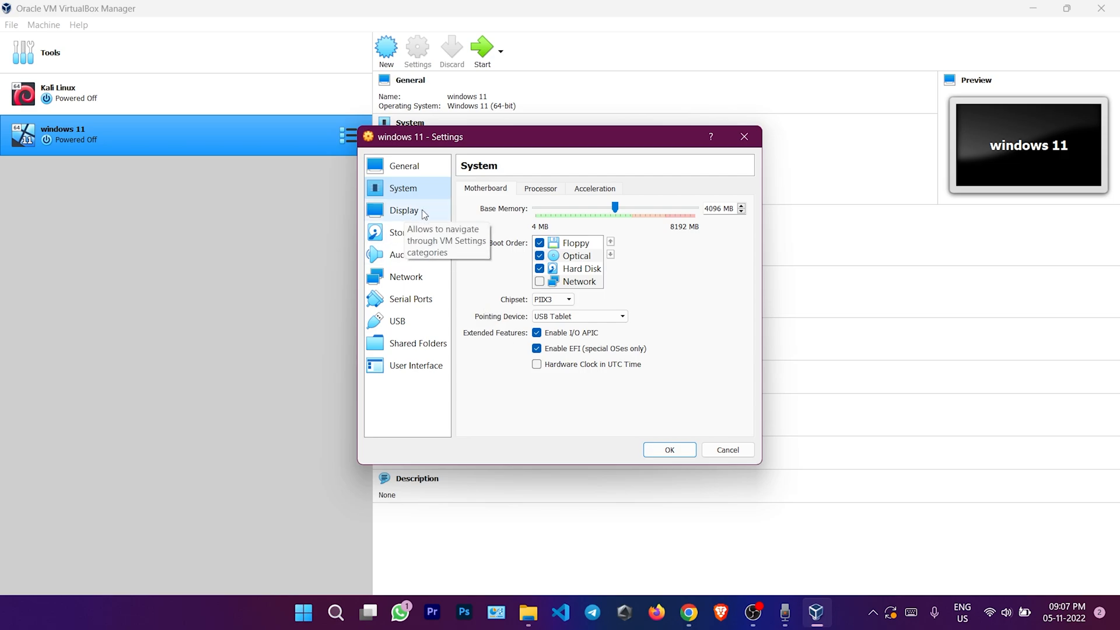
{"action": "left_click", "coordinate": [539, 189]}
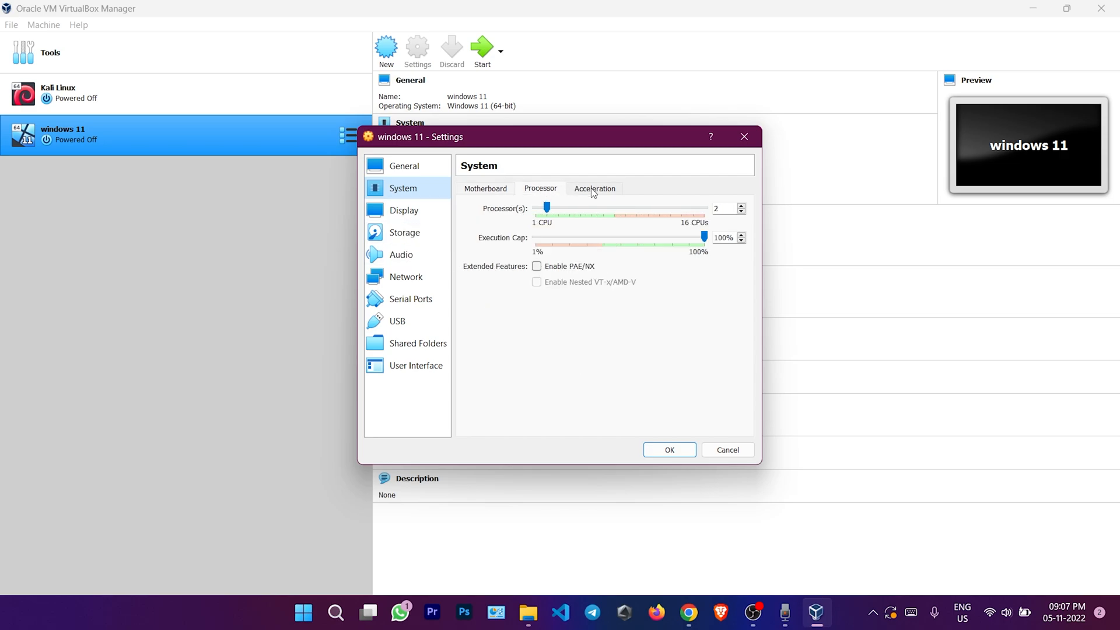
{"action": "left_click_drag", "start_coordinate": [548, 214], "coordinate": [568, 216]}
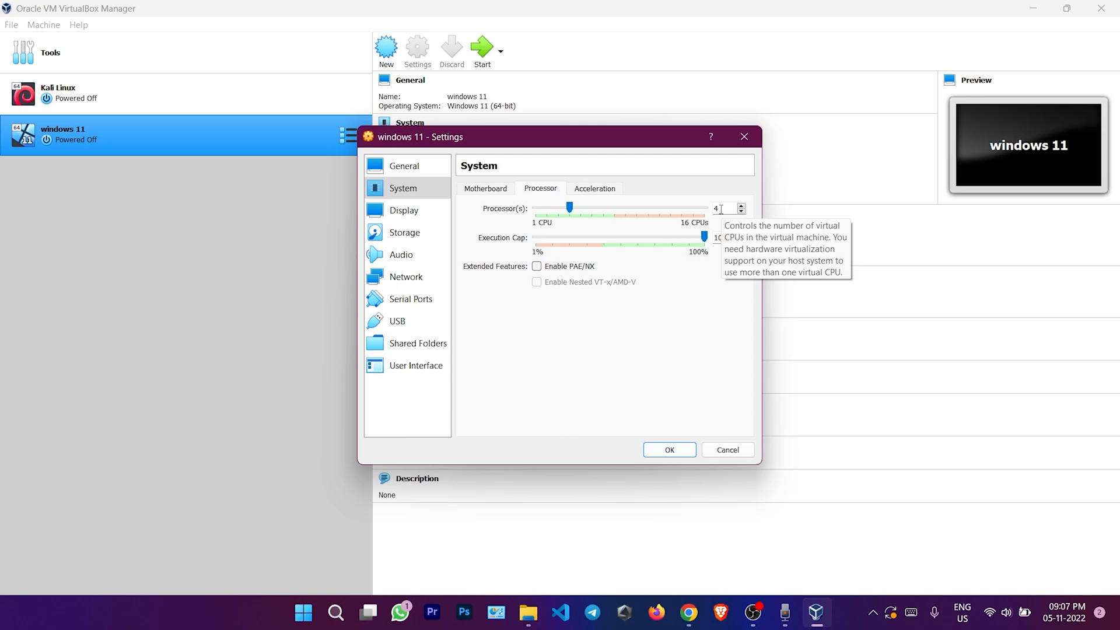
{"action": "left_click", "coordinate": [411, 215]}
{"action": "left_click", "coordinate": [414, 196]}
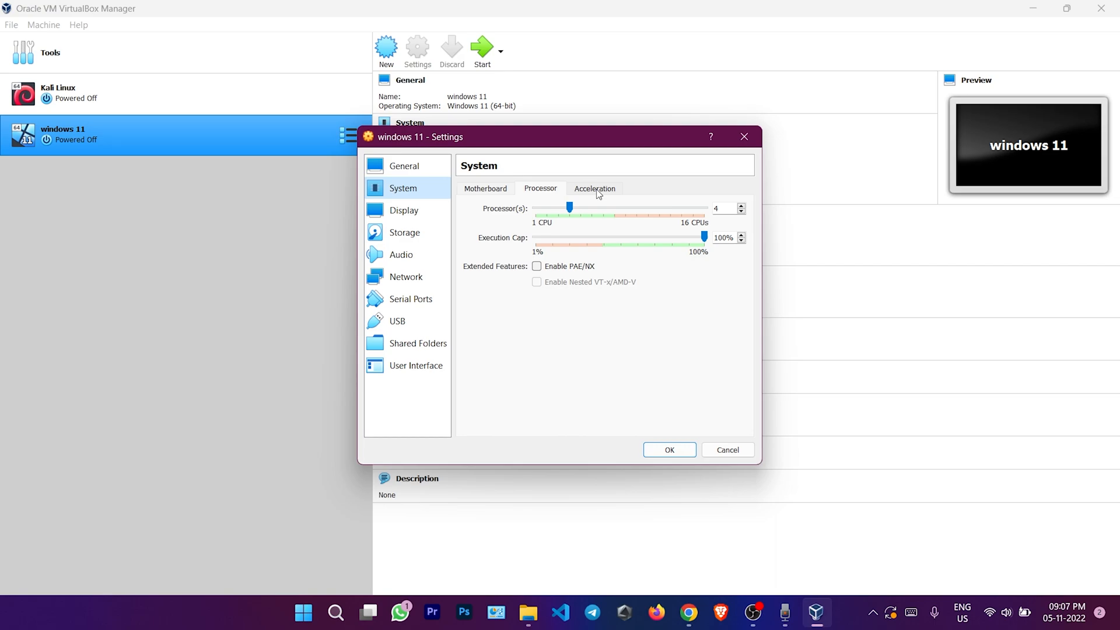
{"action": "left_click", "coordinate": [415, 232]}
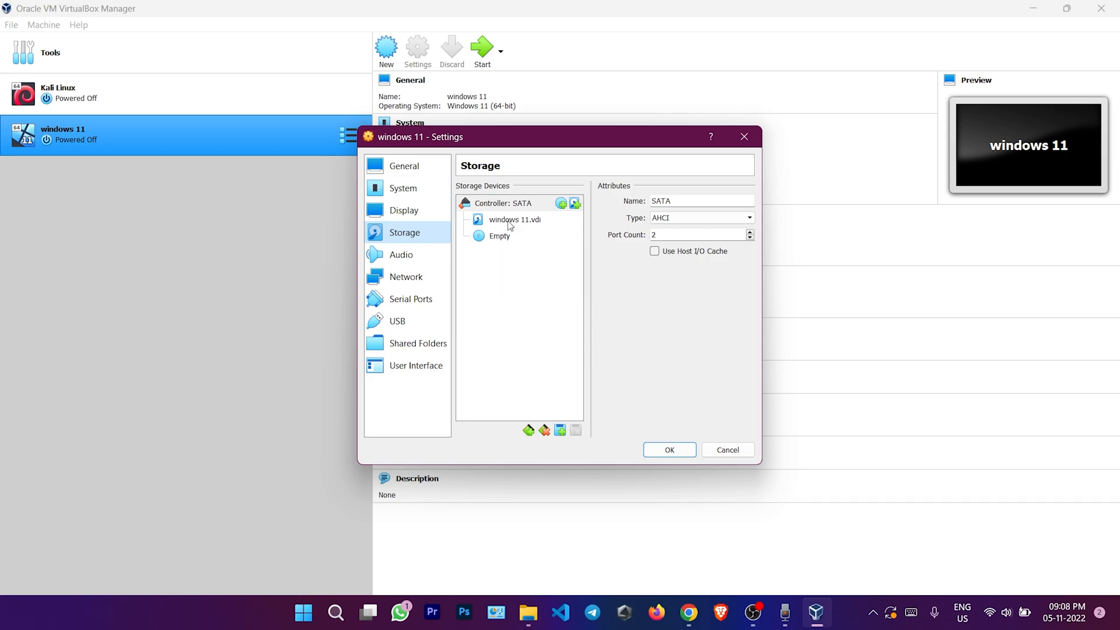
Select the empty optical drive and mark it as a Live CD/DVD
{"action": "left_click", "coordinate": [512, 238]}
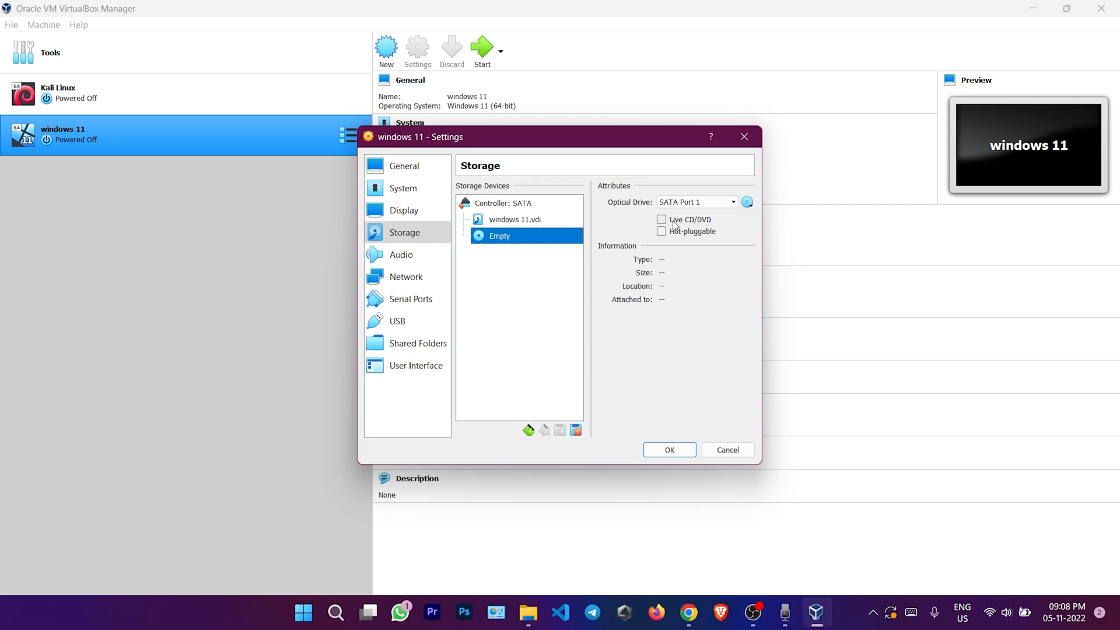
{"action": "left_click", "coordinate": [401, 238]}
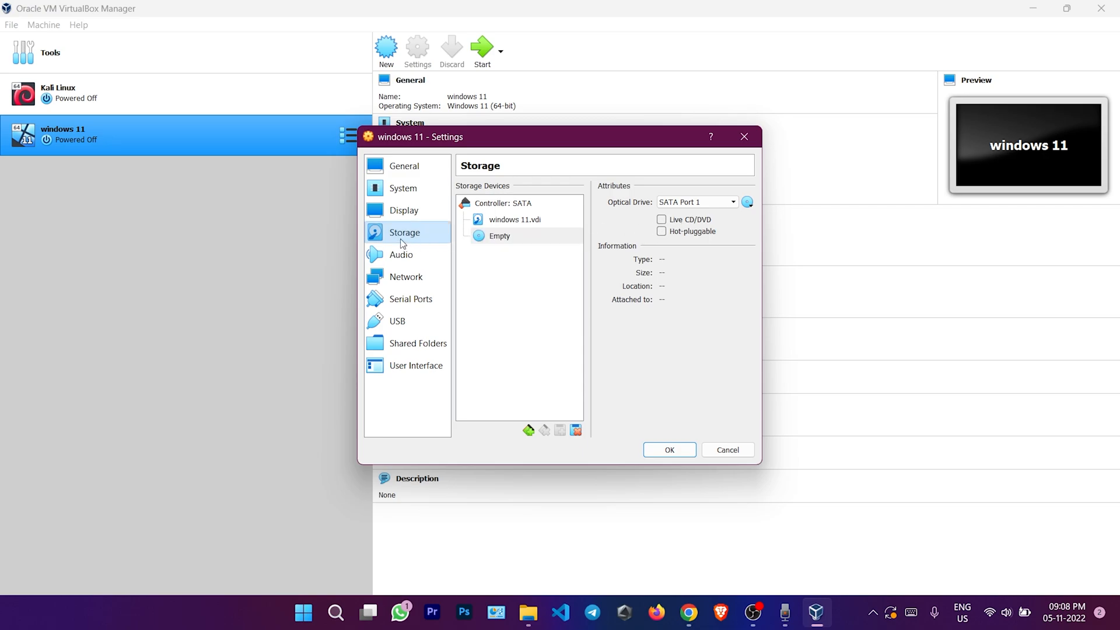
{"action": "left_click", "coordinate": [519, 237]}
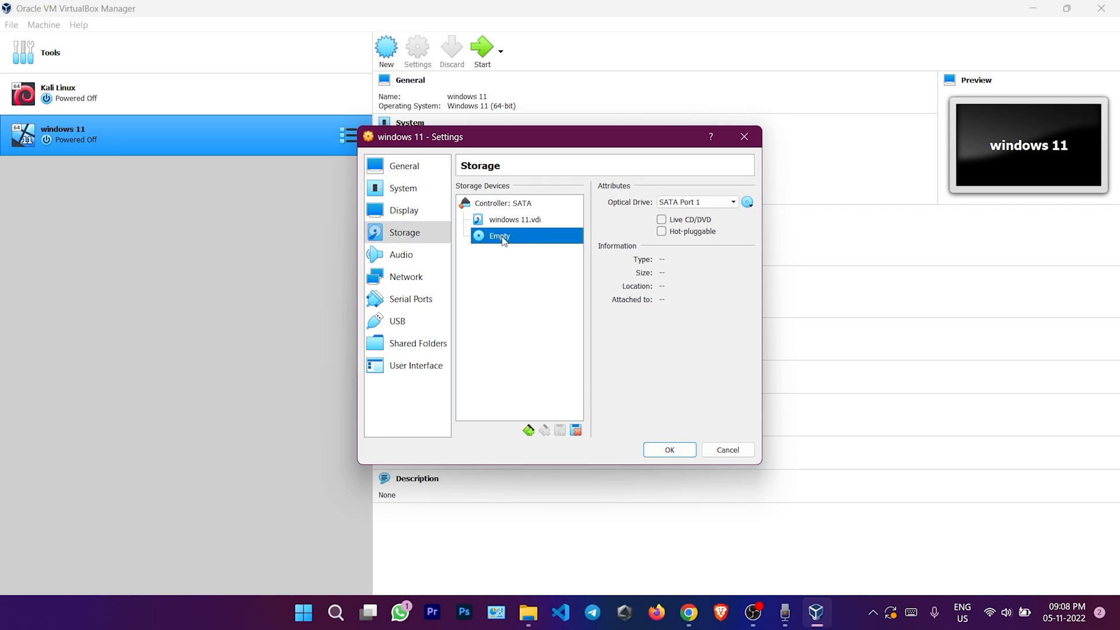
{"action": "left_click", "coordinate": [663, 222]}
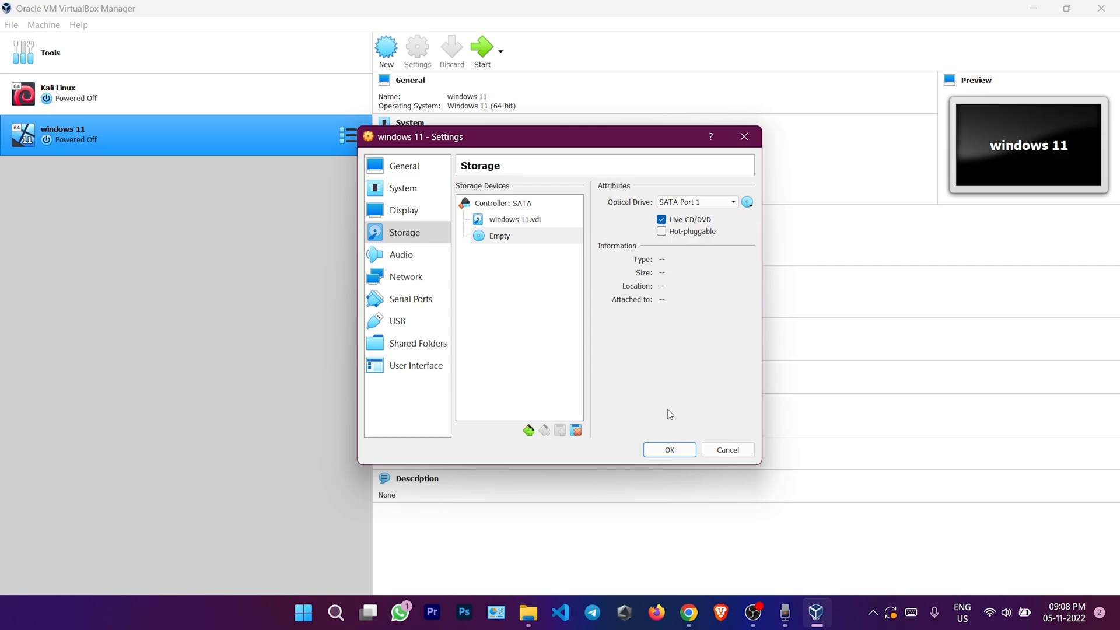
Load Win11_22H2_English_x64v1.iso from Downloads into the optical drive
{"action": "left_click", "coordinate": [748, 203]}
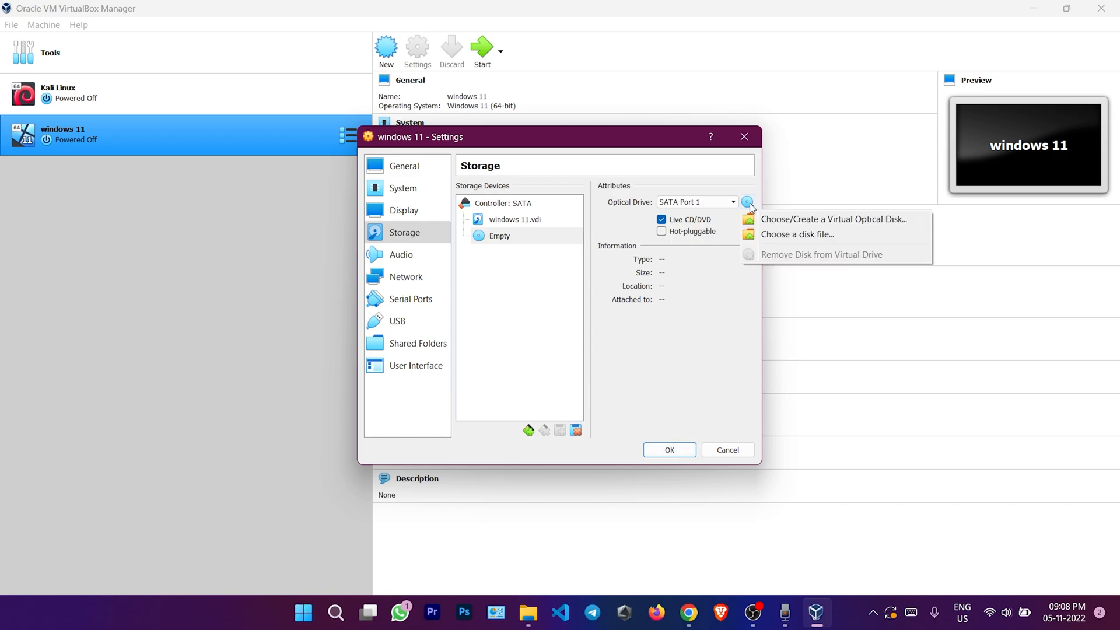
{"action": "left_click", "coordinate": [788, 234]}
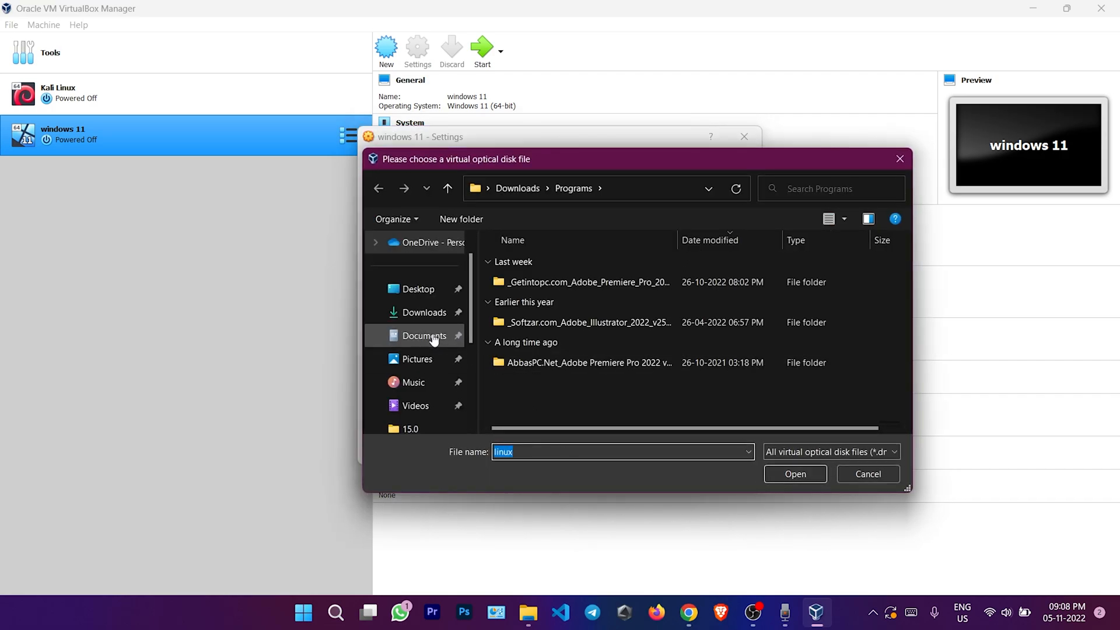
{"action": "left_click", "coordinate": [438, 314]}
{"action": "left_click", "coordinate": [545, 281]}
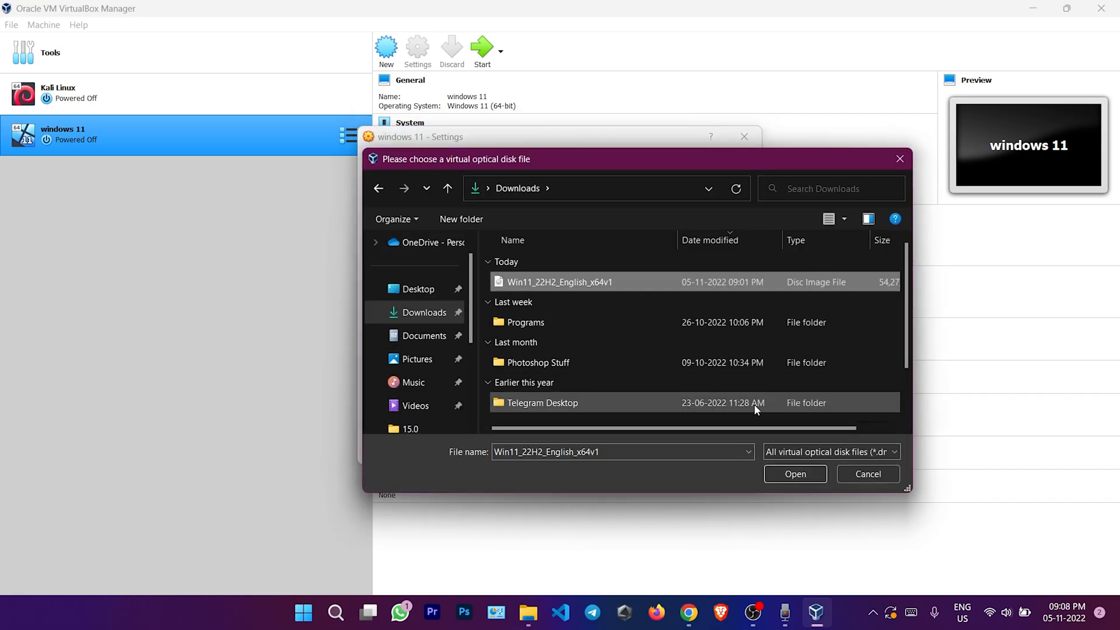
{"action": "left_click", "coordinate": [783, 473]}
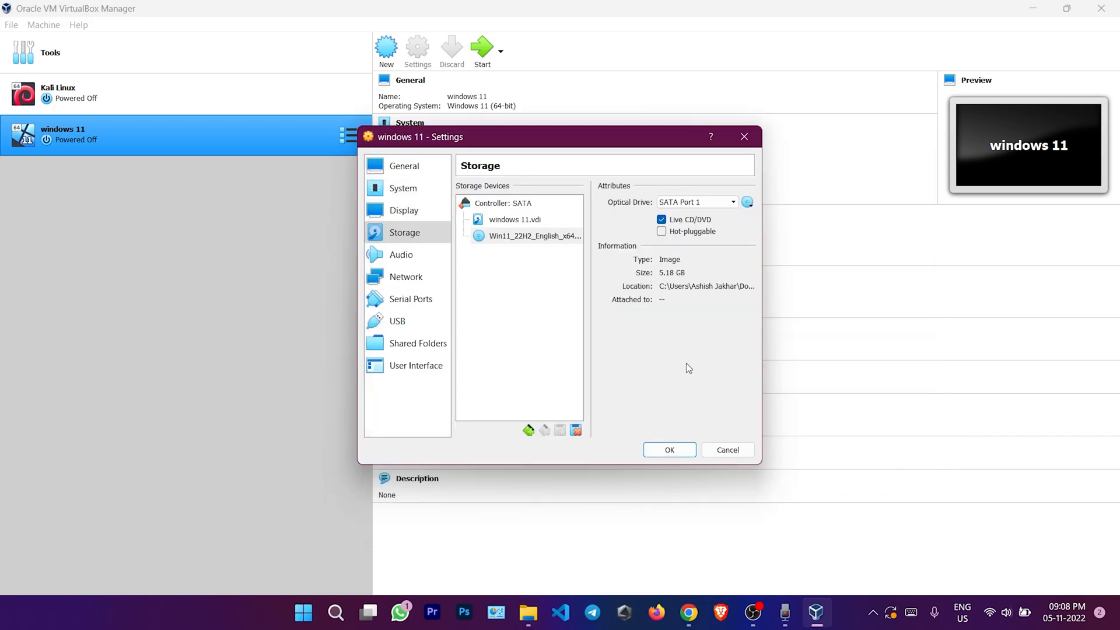
Review the audio, network, serial, USB, shared folder and UI pages, then save the settings
{"action": "left_click", "coordinate": [415, 258]}
{"action": "left_click", "coordinate": [412, 280]}
{"action": "left_click", "coordinate": [408, 304]}
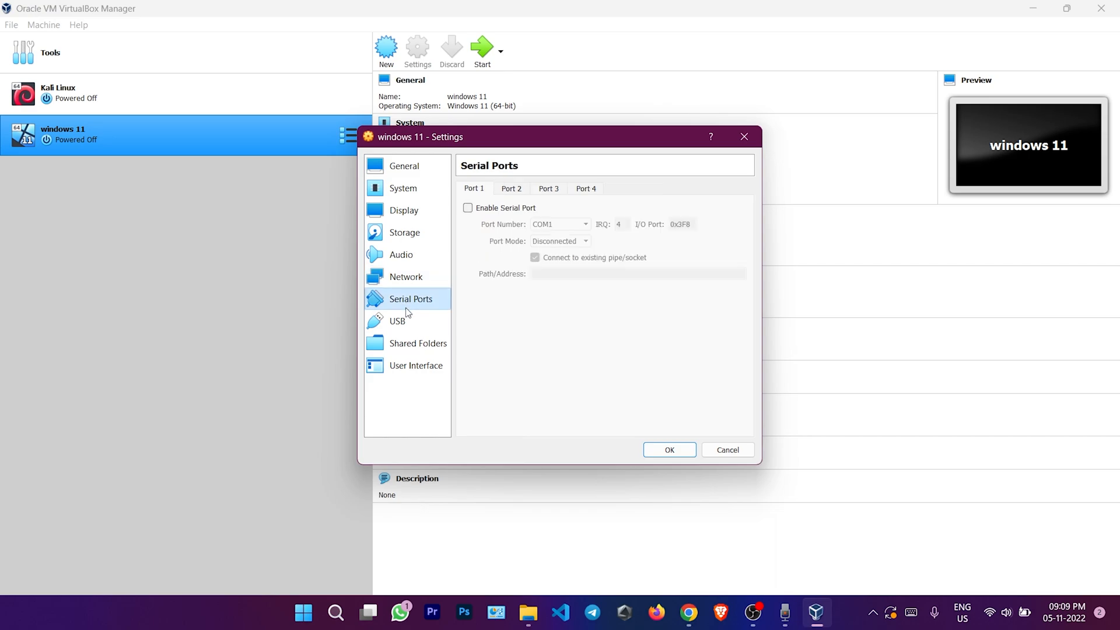
{"action": "left_click", "coordinate": [407, 343]}
{"action": "left_click", "coordinate": [411, 323]}
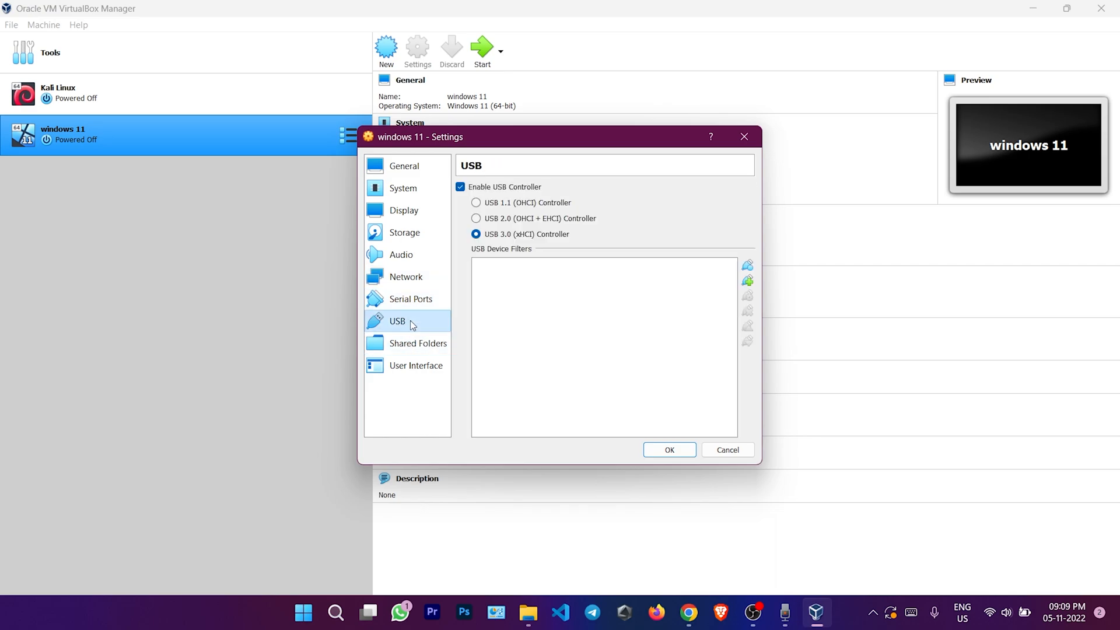
{"action": "left_click", "coordinate": [415, 366]}
{"action": "left_click", "coordinate": [416, 299]}
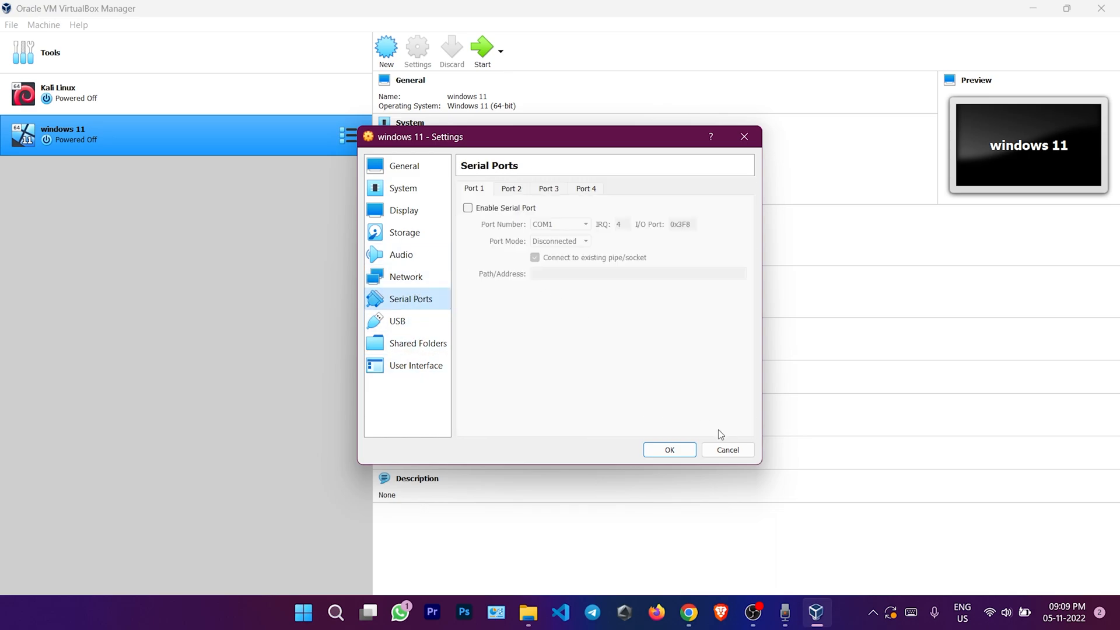
{"action": "left_click", "coordinate": [677, 450]}
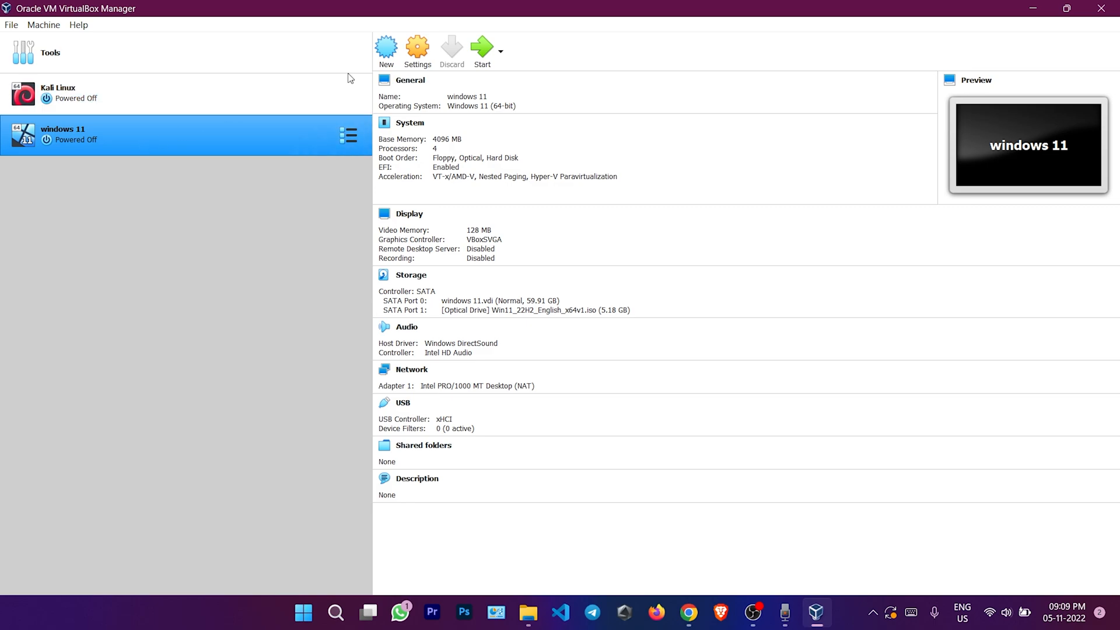
Start the windows 11 VM, boot it from the Windows disc, and reposition its window
{"action": "left_click", "coordinate": [474, 51]}
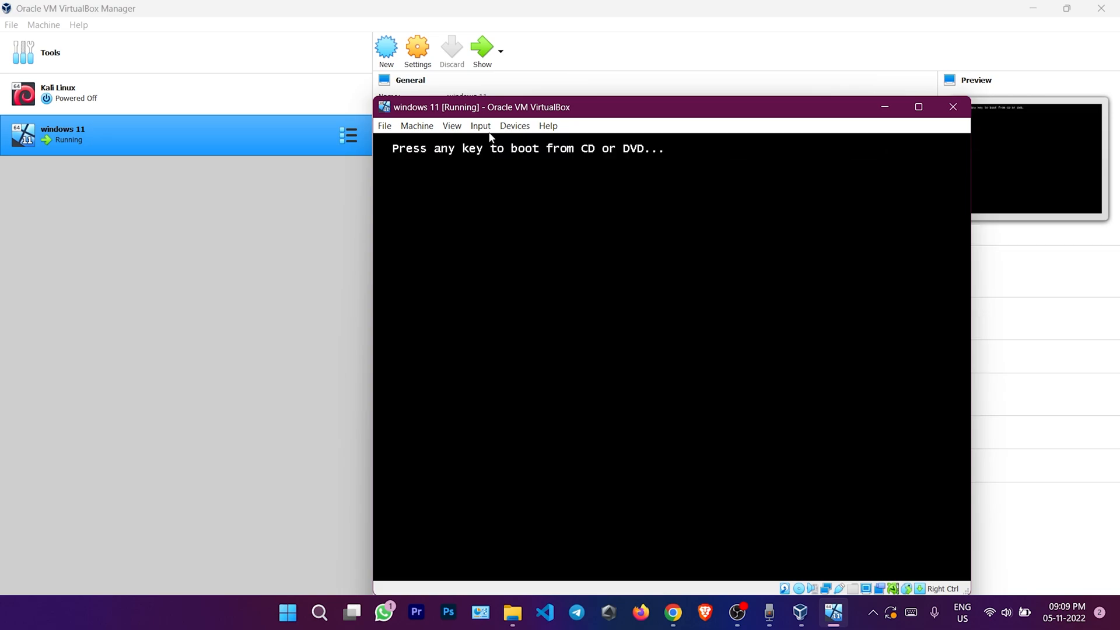
{"action": "key", "text": "Return"}
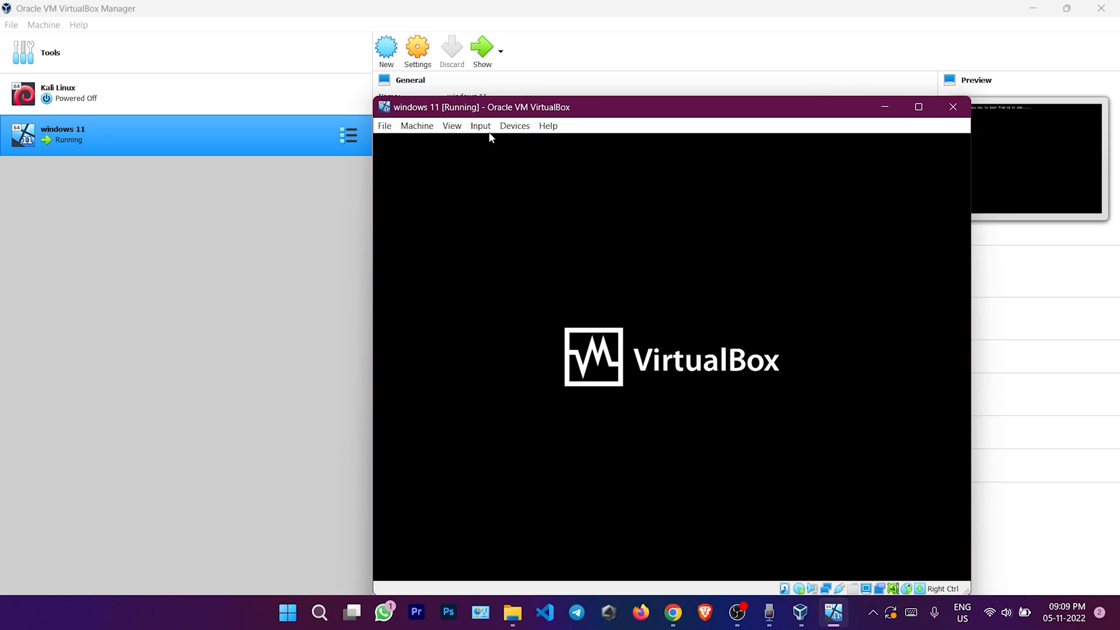
{"action": "left_click_drag", "start_coordinate": [645, 110], "coordinate": [535, 65]}
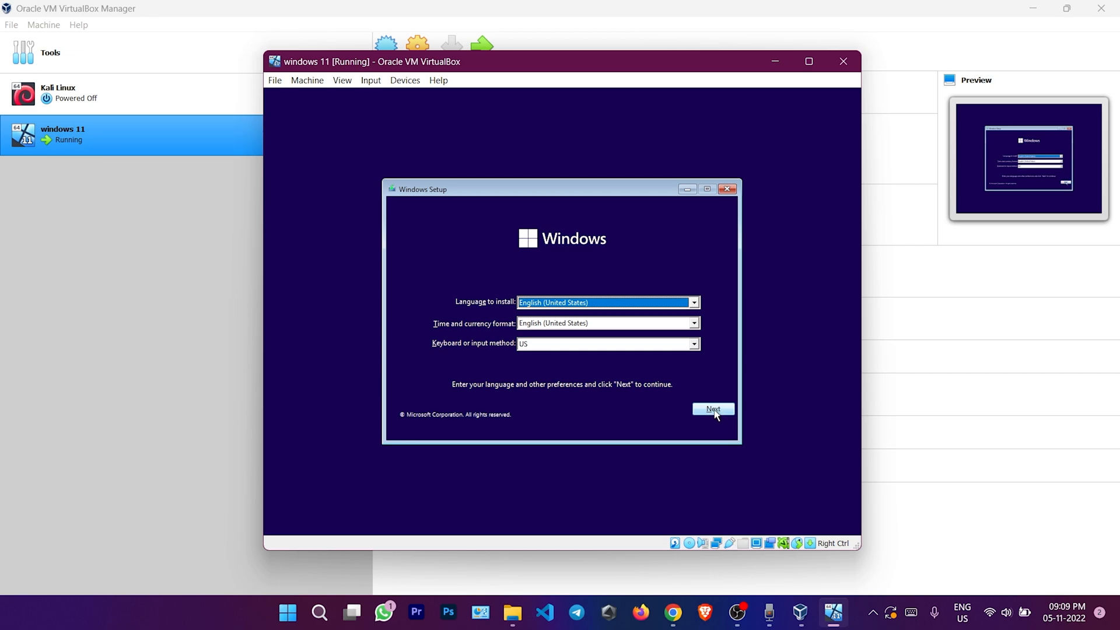
Accept the language defaults, install without a product key, and choose Windows 11 Pro
{"action": "left_click", "coordinate": [714, 410]}
{"action": "left_click", "coordinate": [575, 322]}
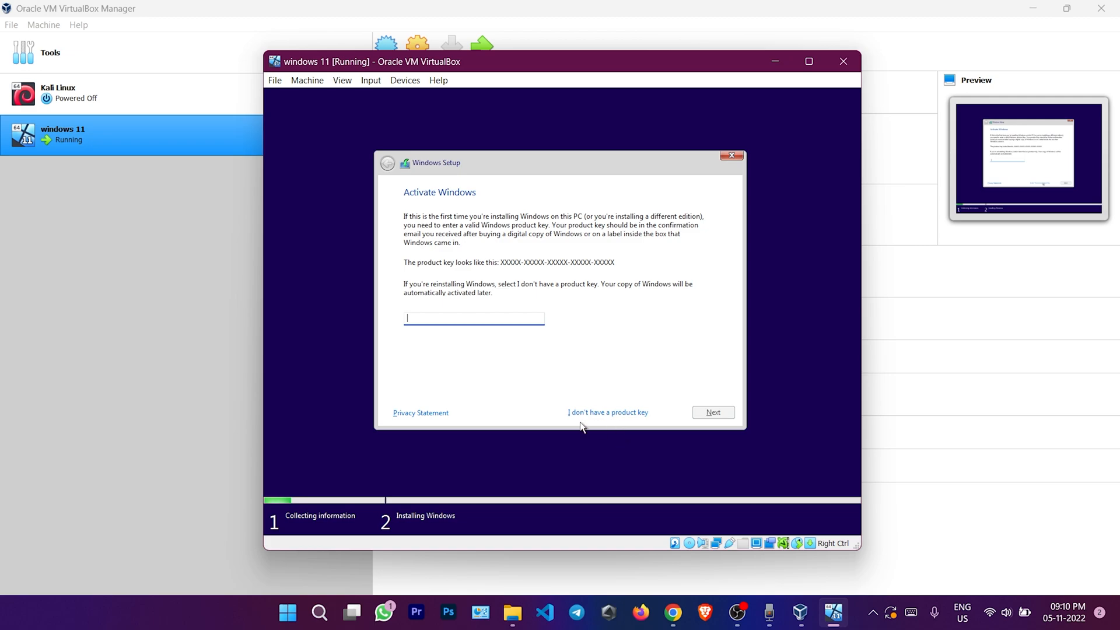
{"action": "left_click", "coordinate": [599, 416]}
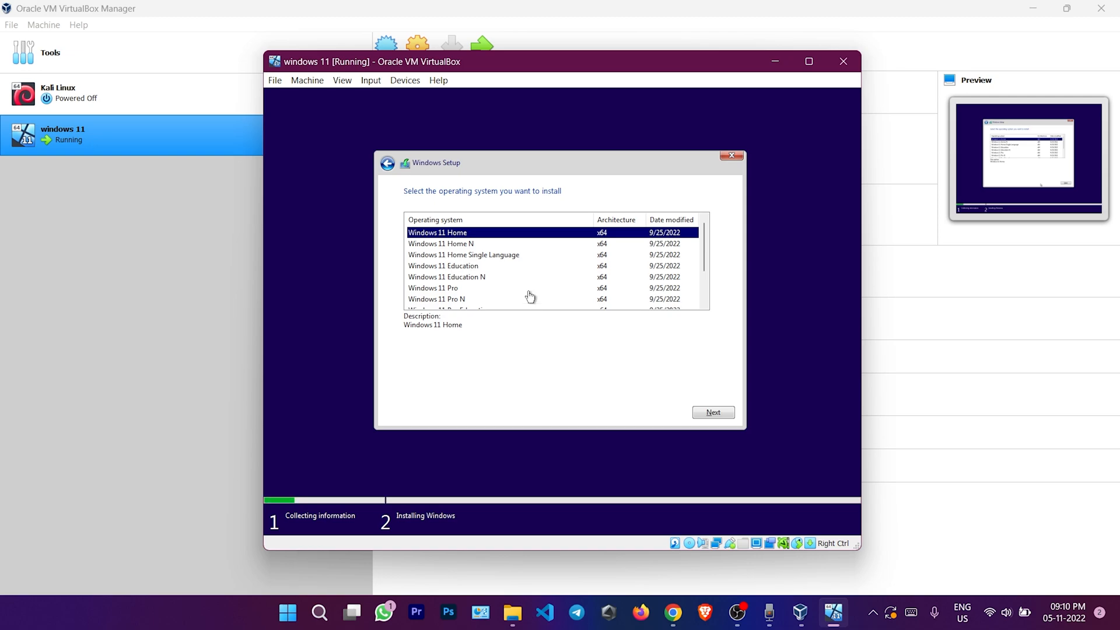
{"action": "left_click", "coordinate": [460, 289]}
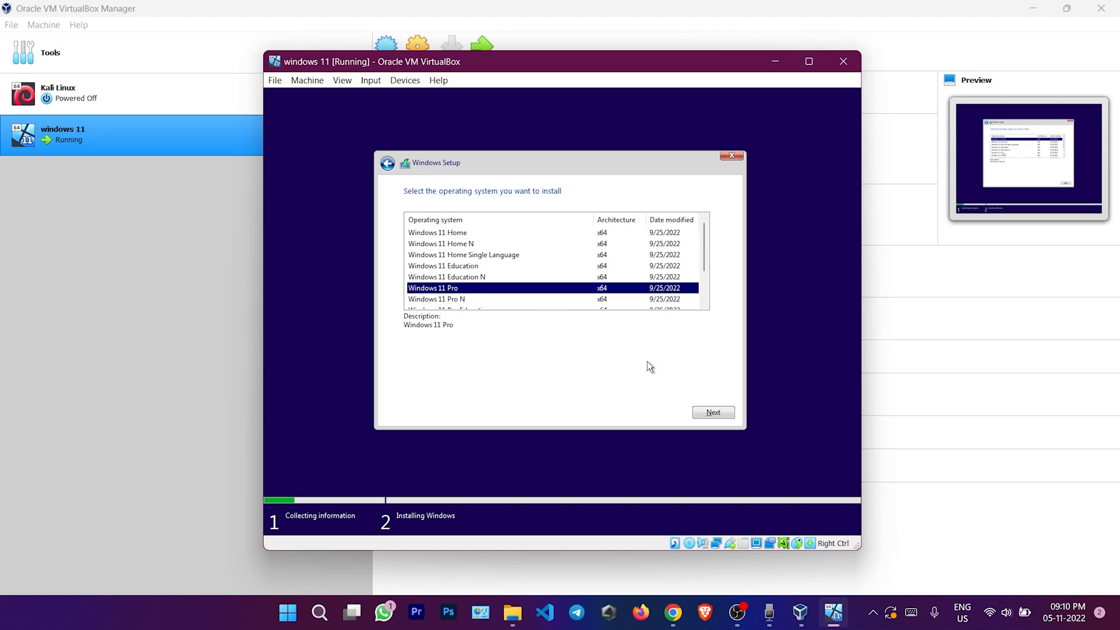
{"action": "left_click", "coordinate": [706, 417]}
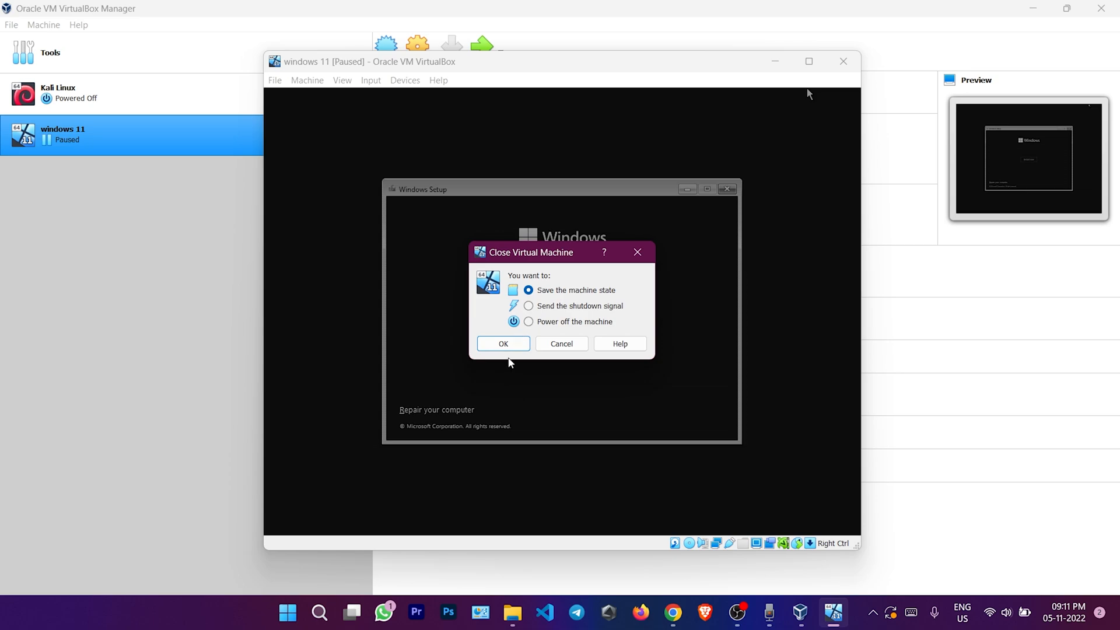
Choose 'Power off the machine' in the Close Virtual Machine dialog and confirm
{"action": "left_click", "coordinate": [527, 322]}
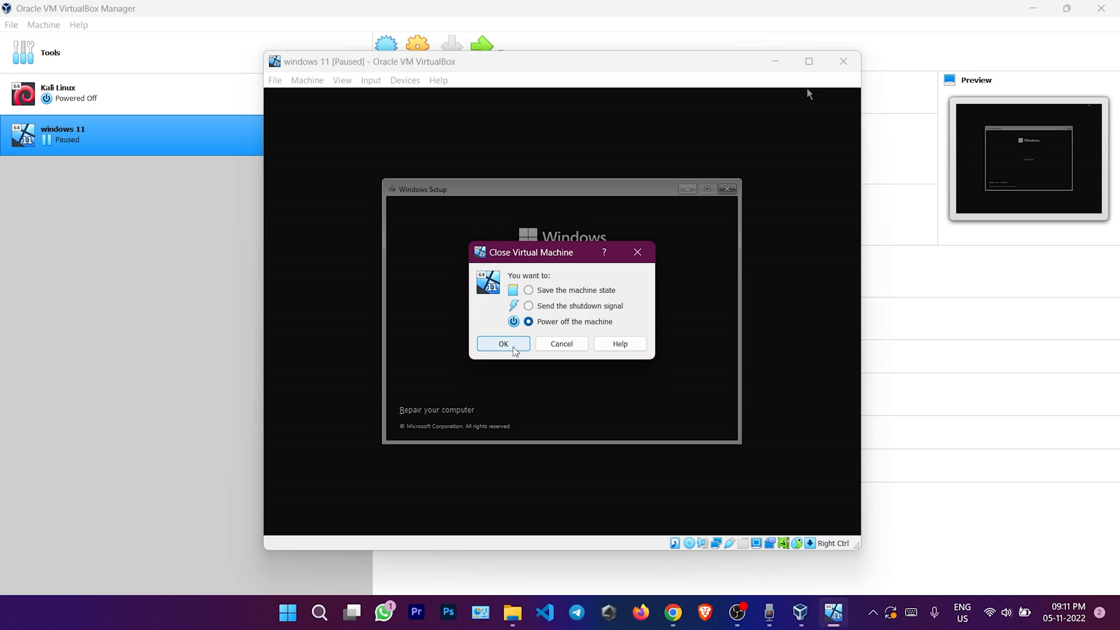
{"action": "left_click", "coordinate": [512, 346]}
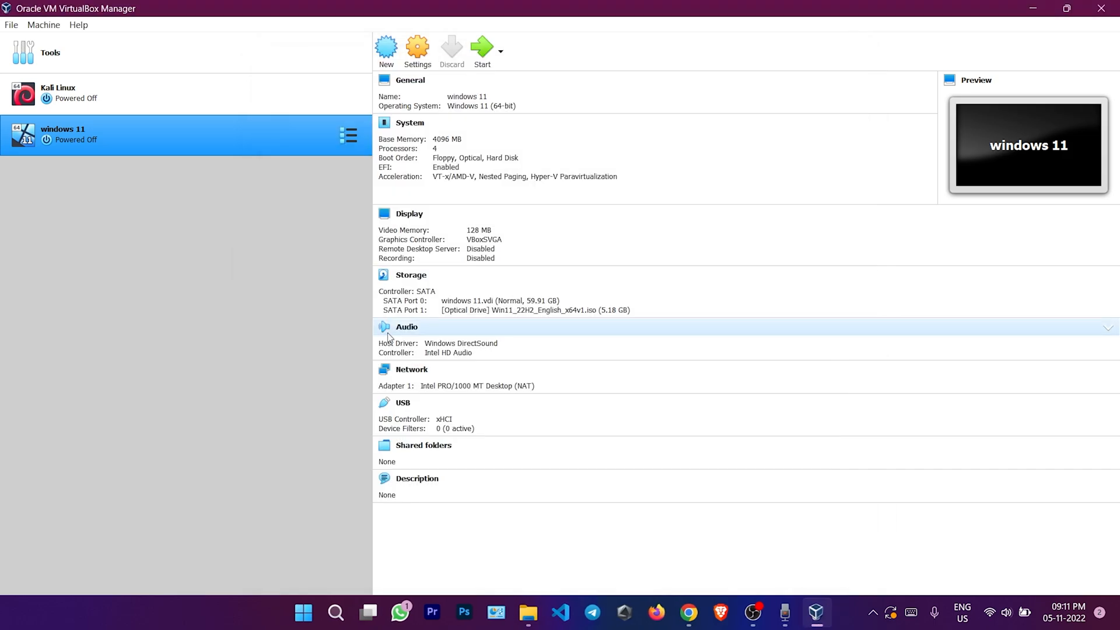
Restart the VM from the Windows disc and open a Command Prompt with Shift+F10
{"action": "left_click", "coordinate": [482, 49]}
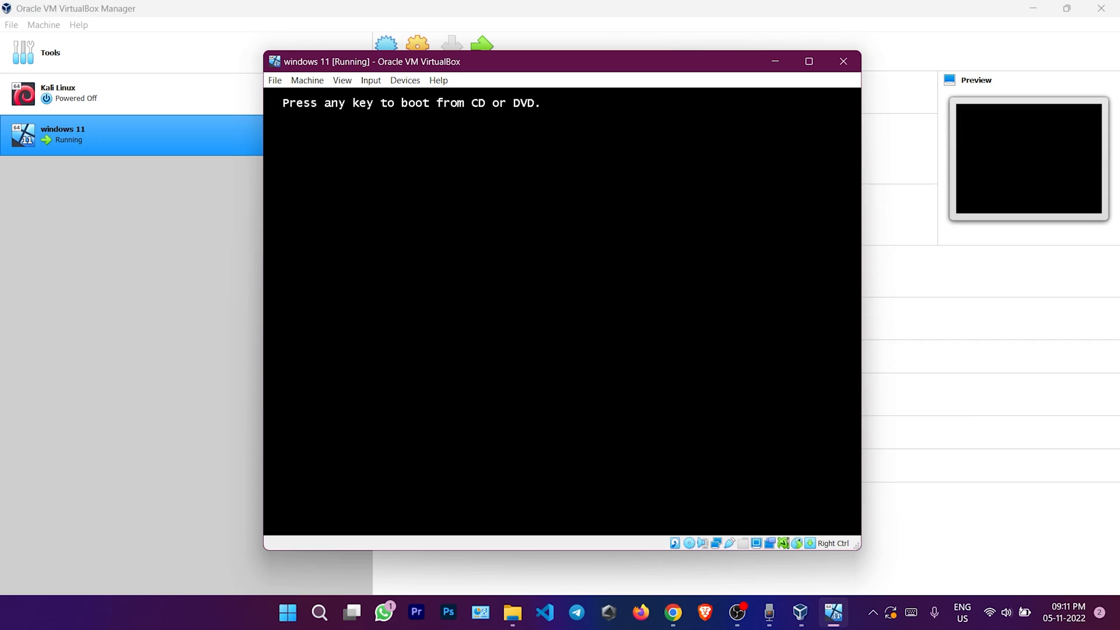
{"action": "key", "text": "Return"}
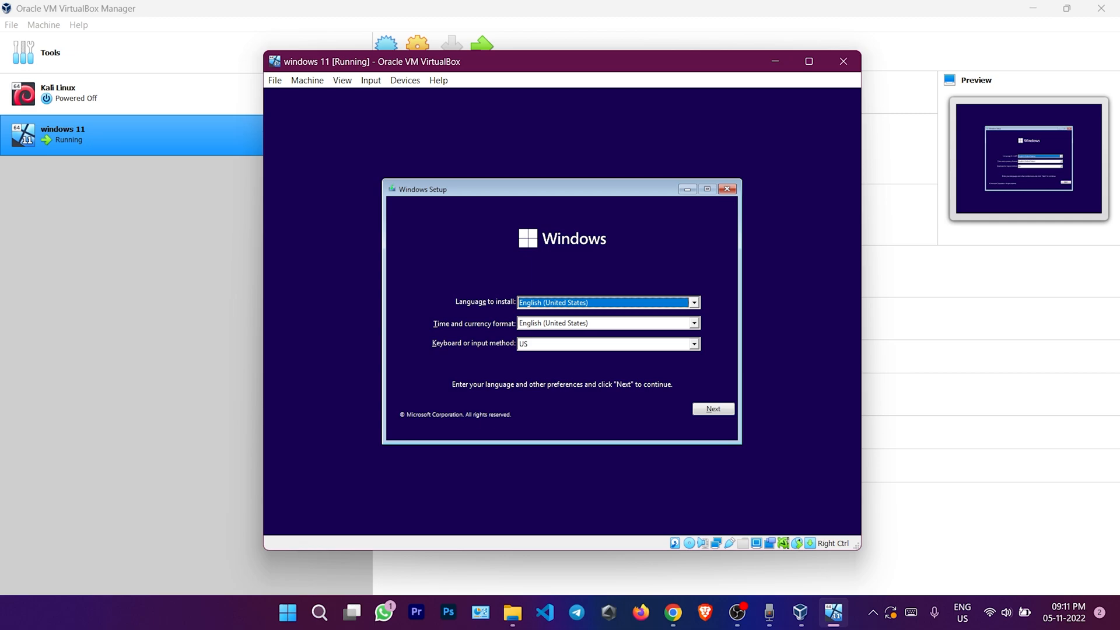
{"action": "key", "text": "shift+F10"}
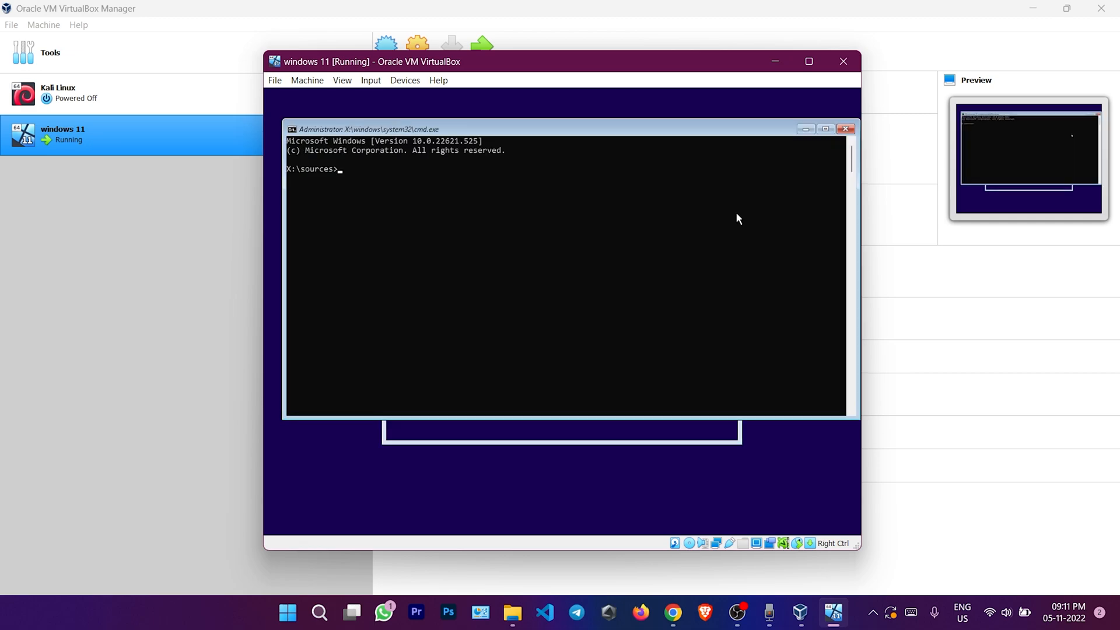
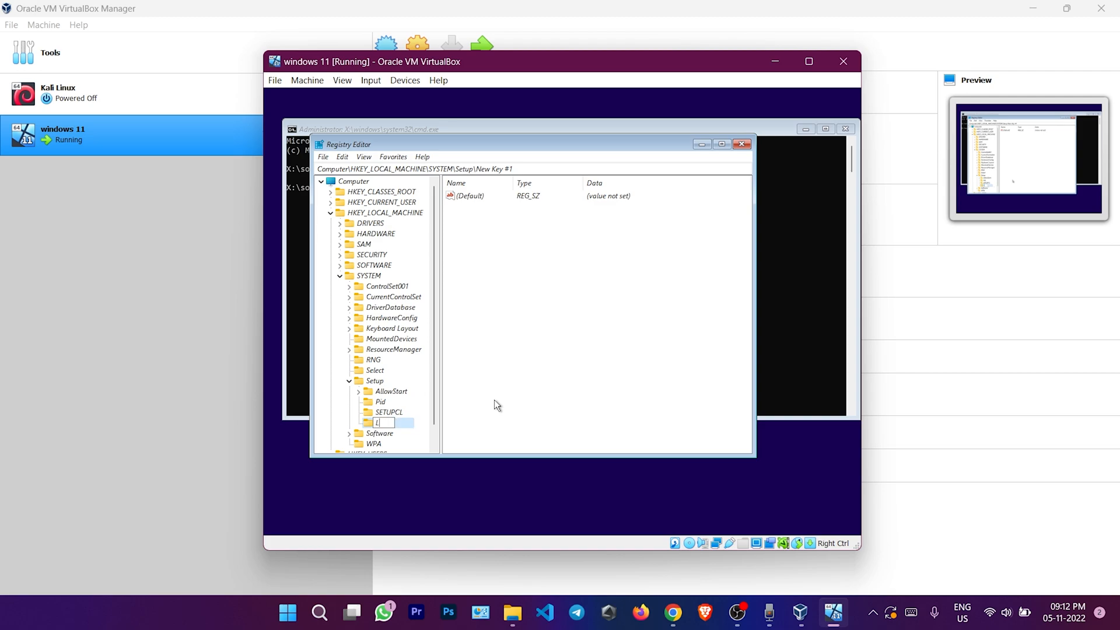
Continue the new key's name under HKLM\SYSTEM\Setup so it reads 'Lab'
{"action": "type", "text": "abConfig"}
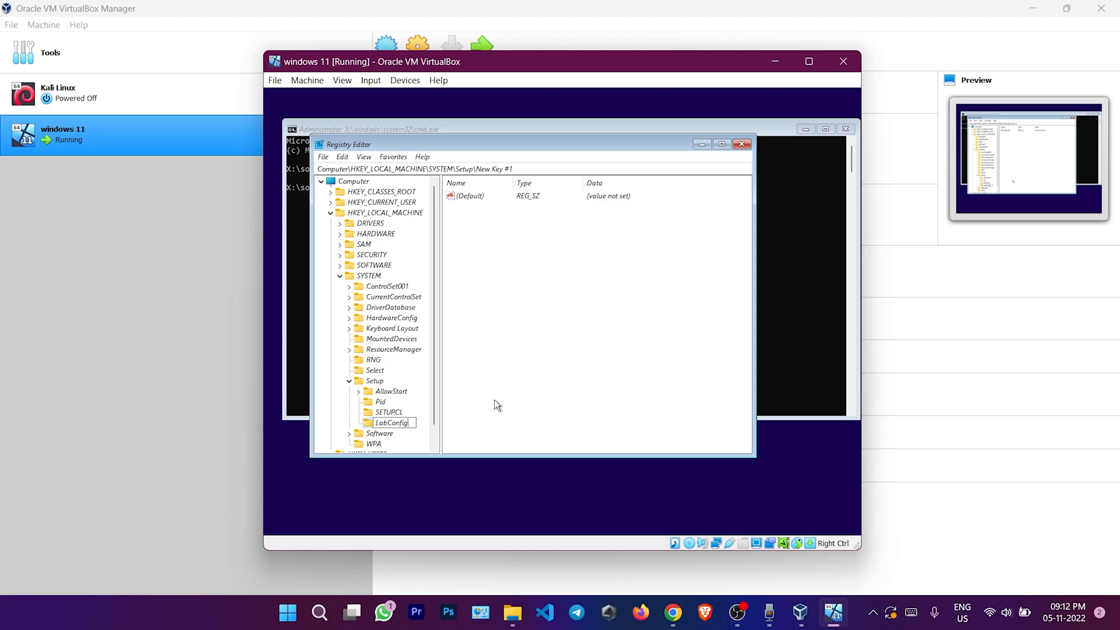
Confirm the new key name LabConfig under HKLM\SYSTEM\Setup and select its value pane
{"action": "key", "text": "Return"}
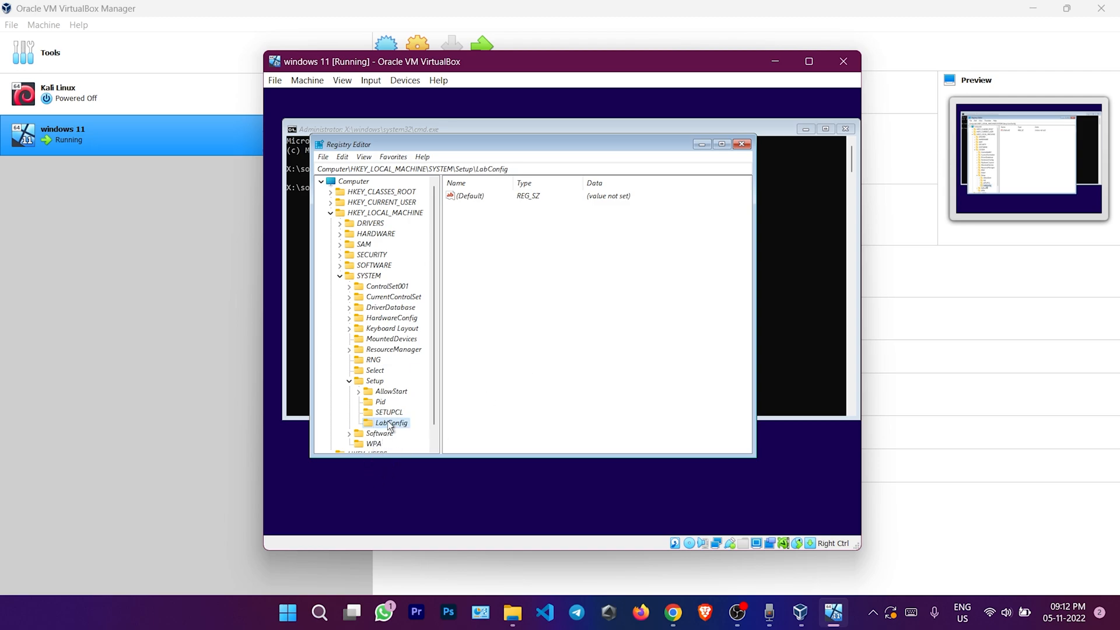
{"action": "left_click", "coordinate": [529, 241]}
Create a new DWORD (32-bit) value, New Value #1, inside LabConfig
{"action": "right_click", "coordinate": [520, 239]}
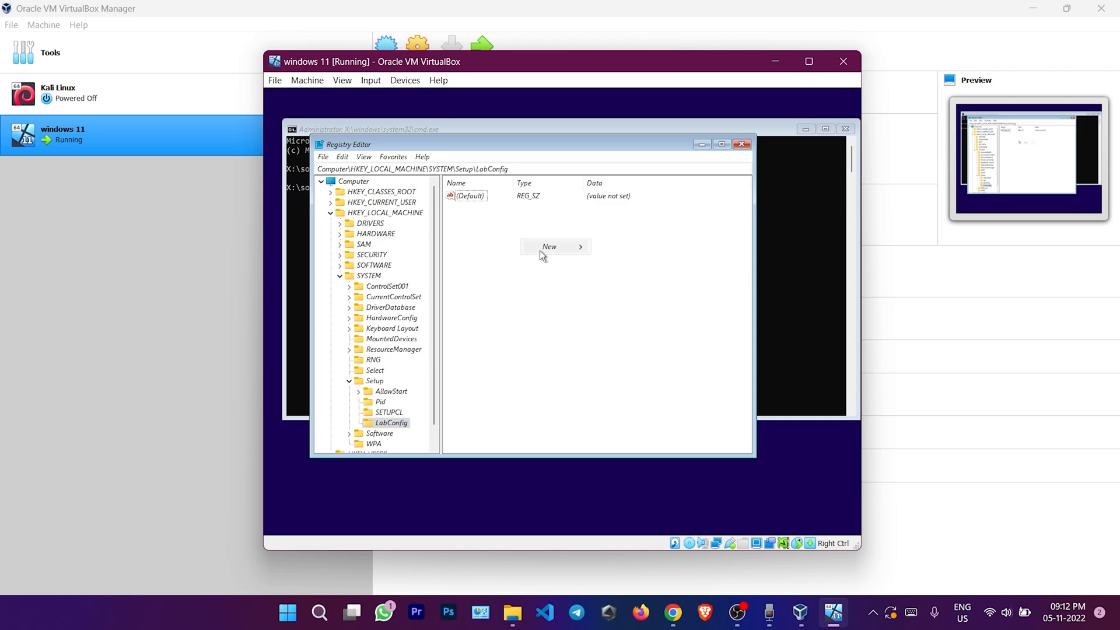
{"action": "mouse_move", "coordinate": [544, 251]}
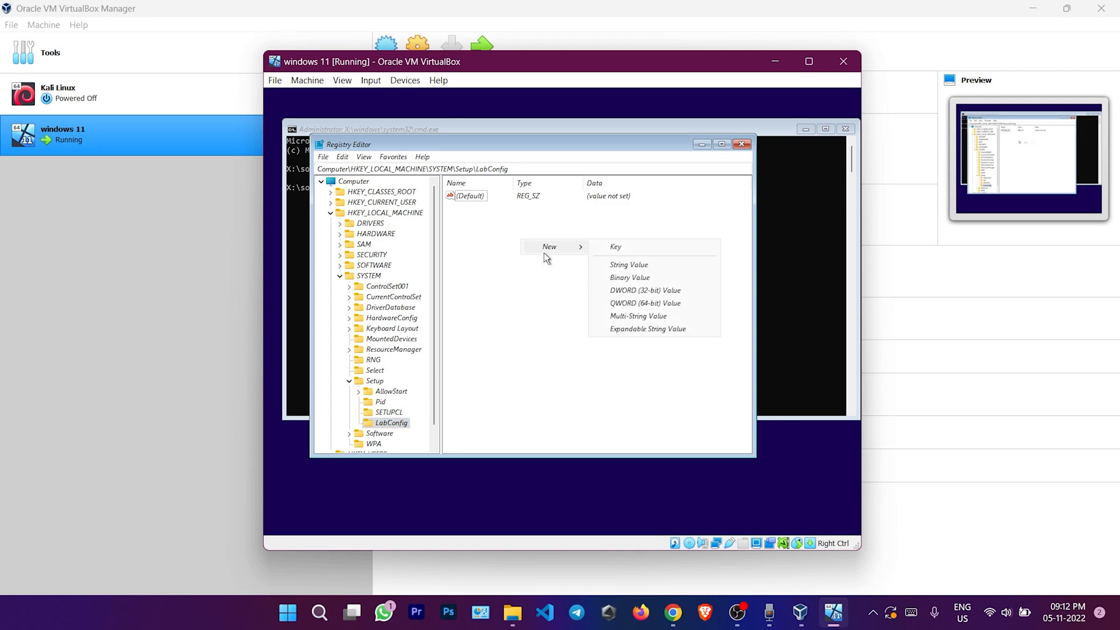
{"action": "left_click", "coordinate": [650, 292]}
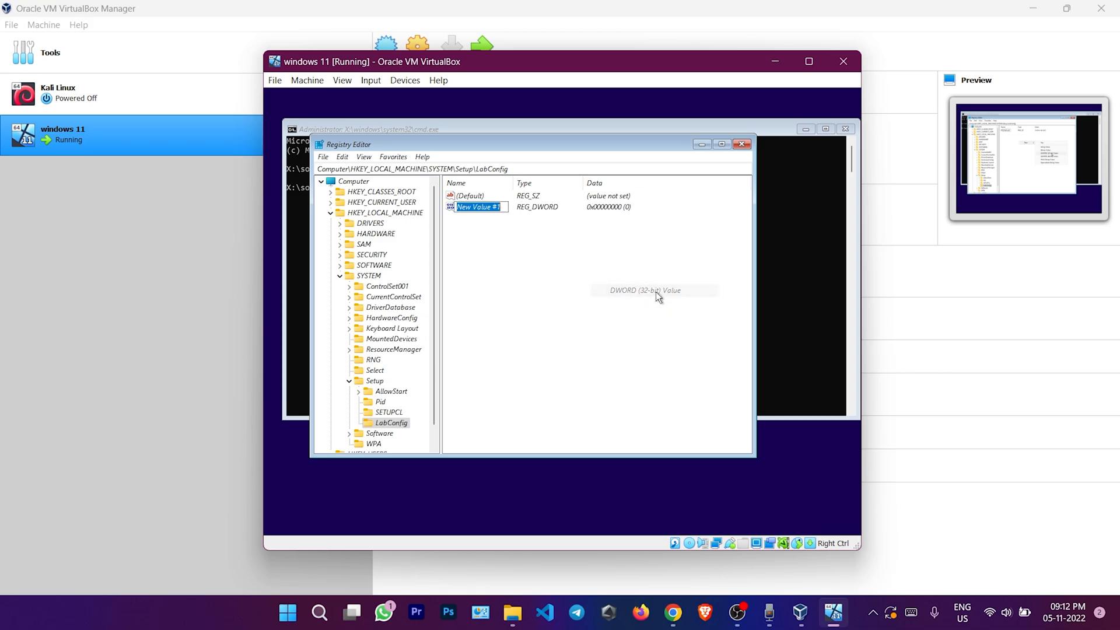
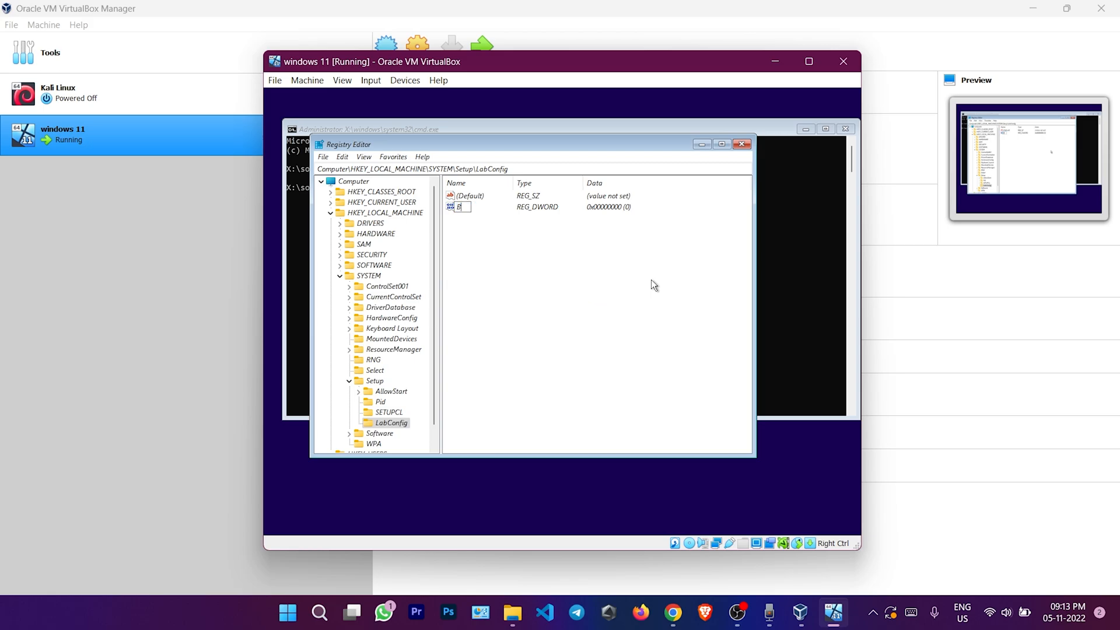
Name the new DWORD BypassSecurituBootCheck and enter 1 as its value data
{"action": "type", "text": "ypassS"}
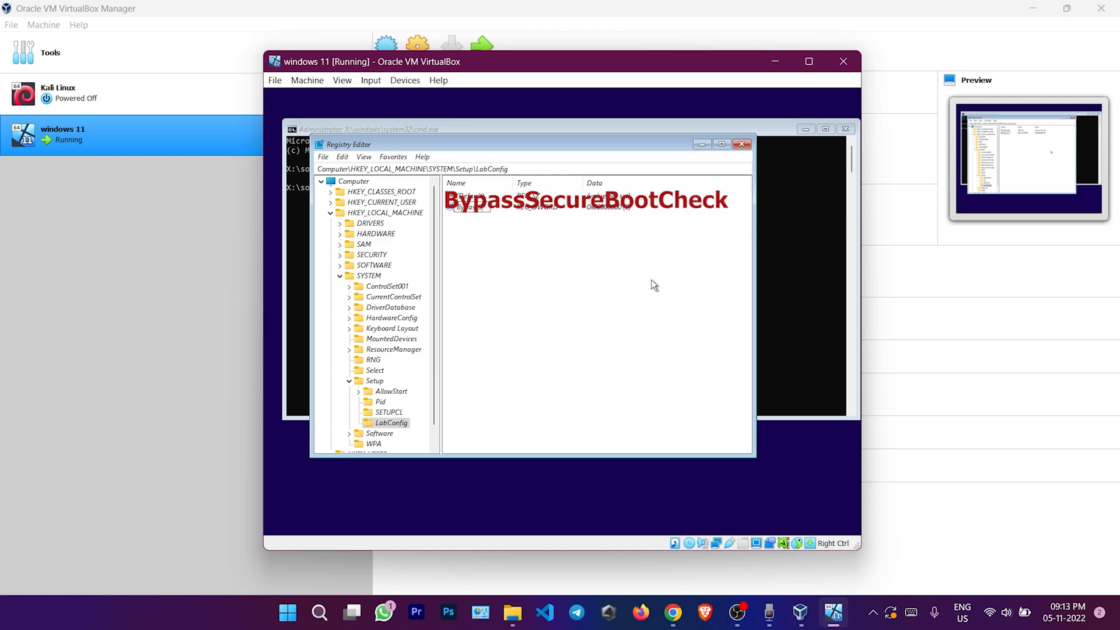
{"action": "type", "text": "ecurity"}
{"action": "type", "text": "Boot"}
{"action": "key", "text": "BackSpace"}
{"action": "type", "text": "Check"}
{"action": "key", "text": "Return"}
{"action": "left_click_drag", "start_coordinate": [511, 180], "coordinate": [549, 179]}
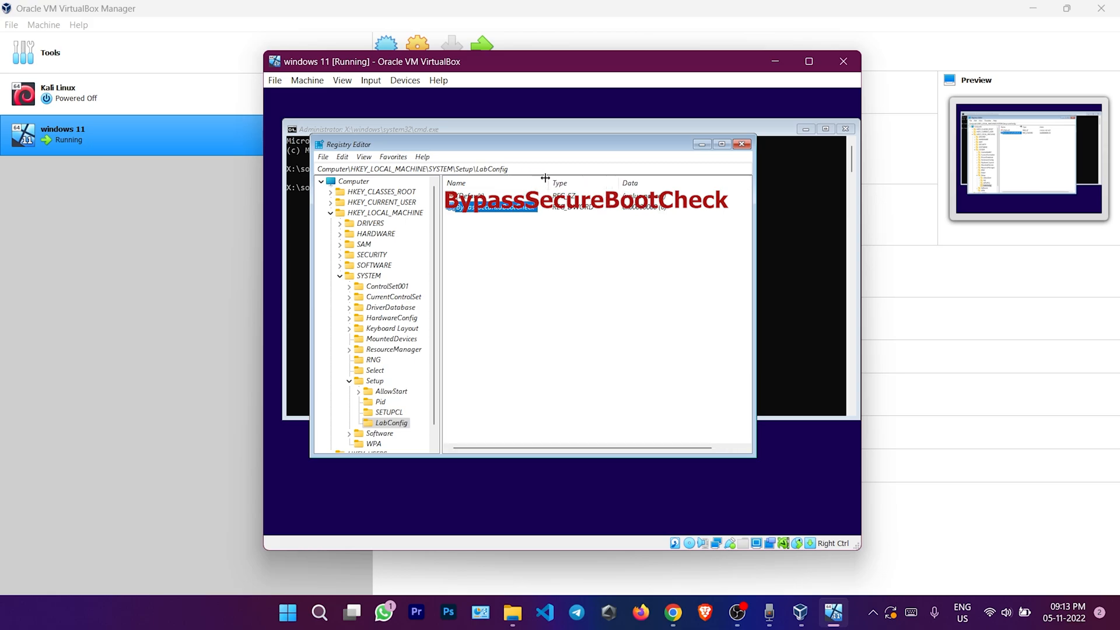
{"action": "left_click", "coordinate": [560, 217]}
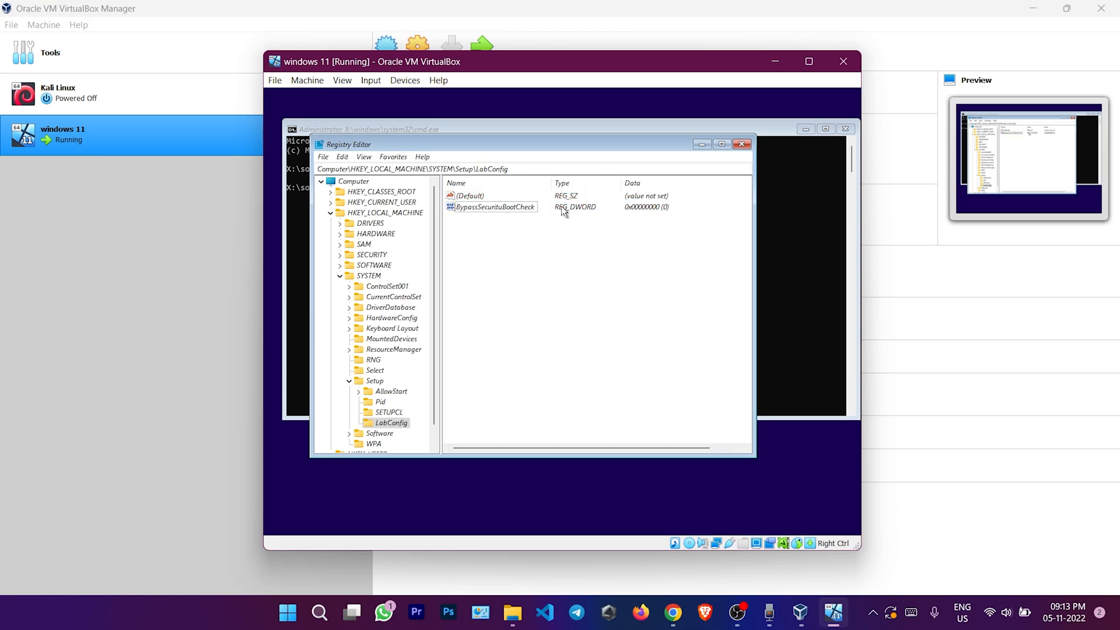
{"action": "double_click", "coordinate": [527, 207]}
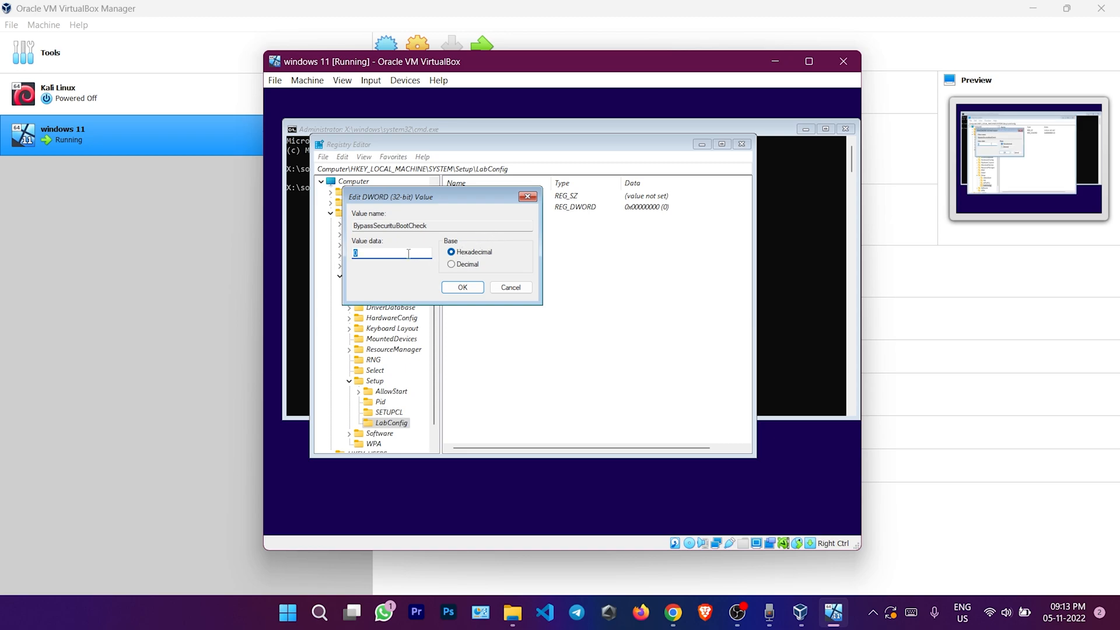
{"action": "type", "text": "000000"}
Save BypassSecurituBootCheck's data and add a new DWORD (32-bit) value named BypassTPMCheck
{"action": "left_click", "coordinate": [463, 287]}
{"action": "right_click", "coordinate": [499, 272]}
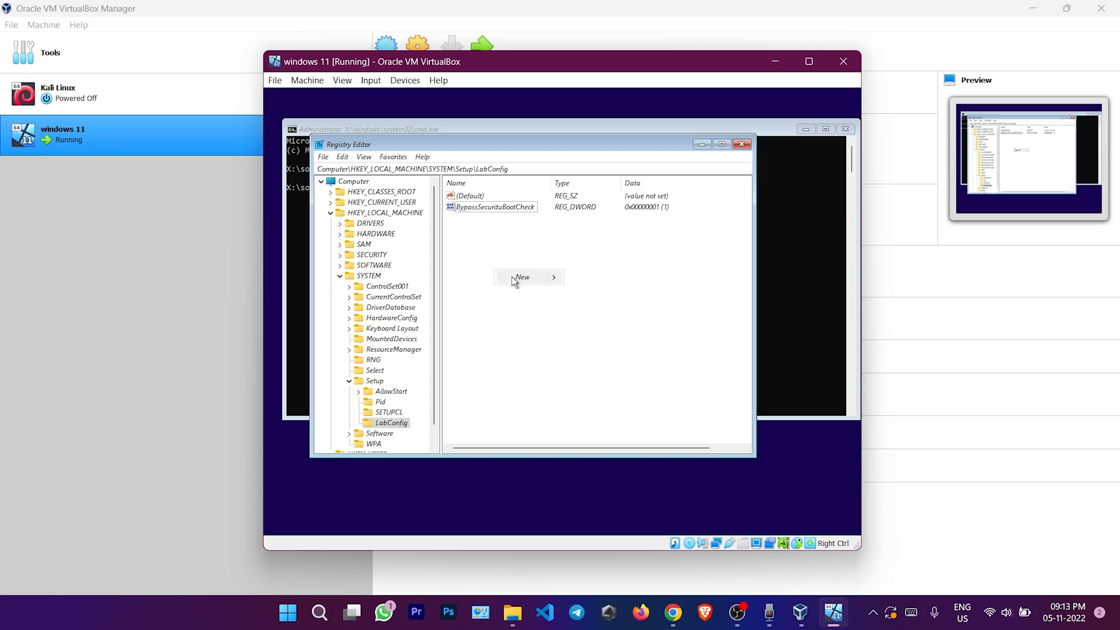
{"action": "mouse_move", "coordinate": [514, 276]}
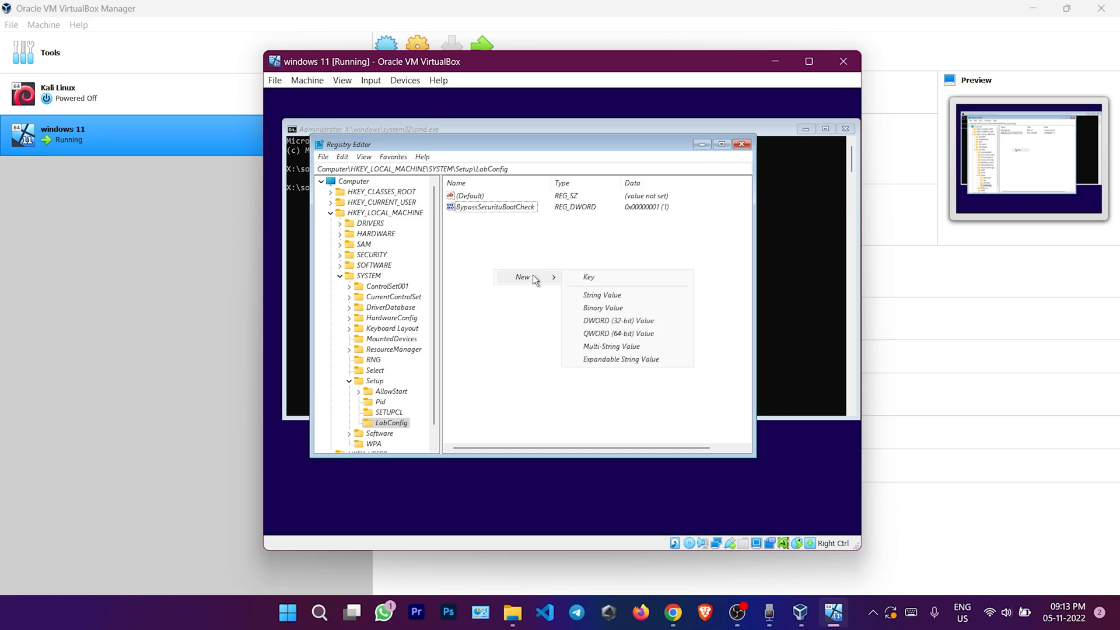
{"action": "left_click", "coordinate": [622, 324]}
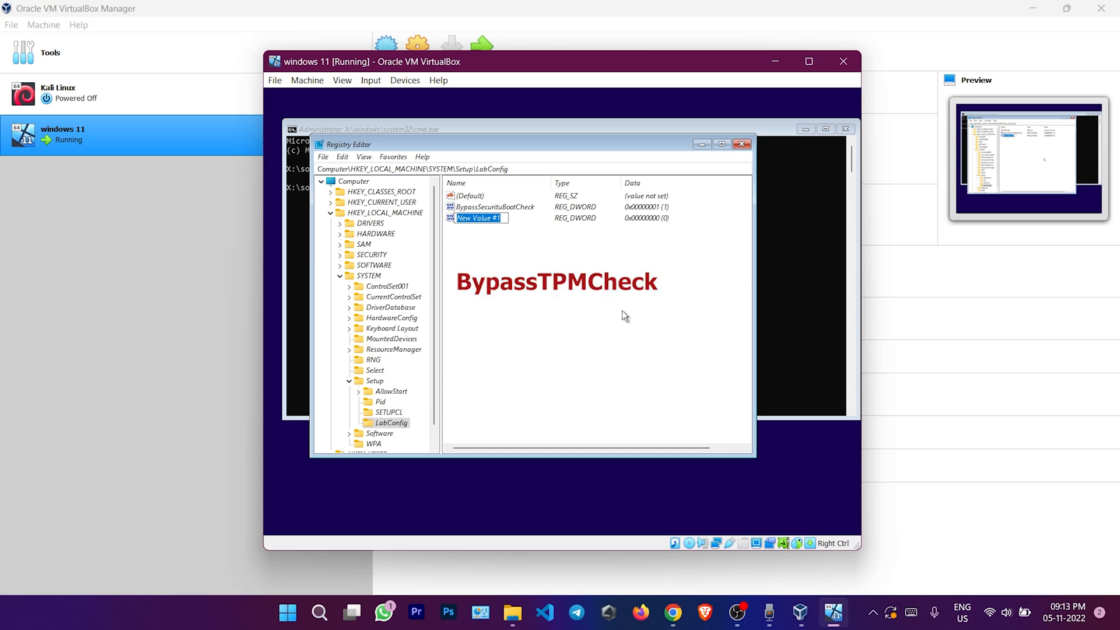
{"action": "type", "text": "BypassTPMCheck"}
{"action": "key", "text": "Return"}
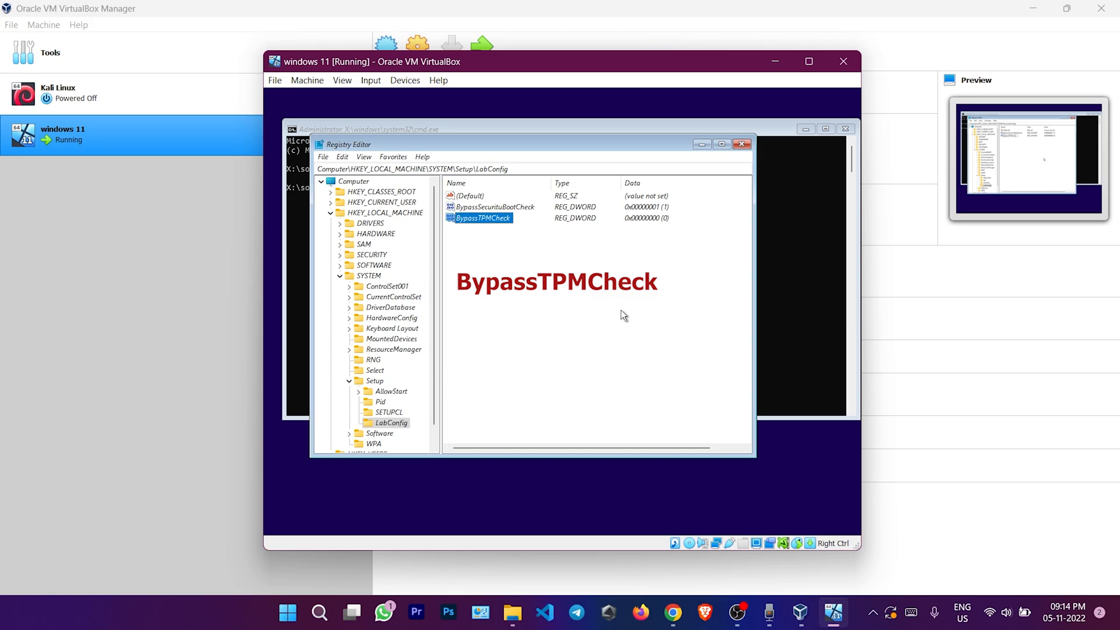
Set BypassTPMCheck's value data to 1 and save it
{"action": "double_click", "coordinate": [498, 219]}
{"action": "type", "text": "00000001"}
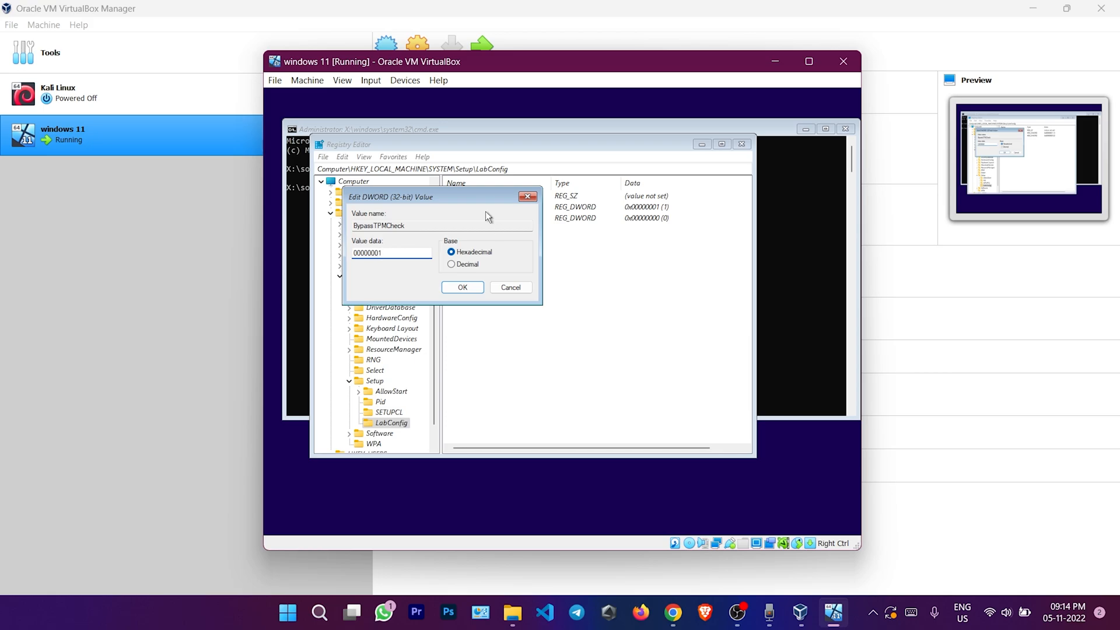
{"action": "left_click", "coordinate": [463, 287]}
{"action": "left_click", "coordinate": [545, 299]}
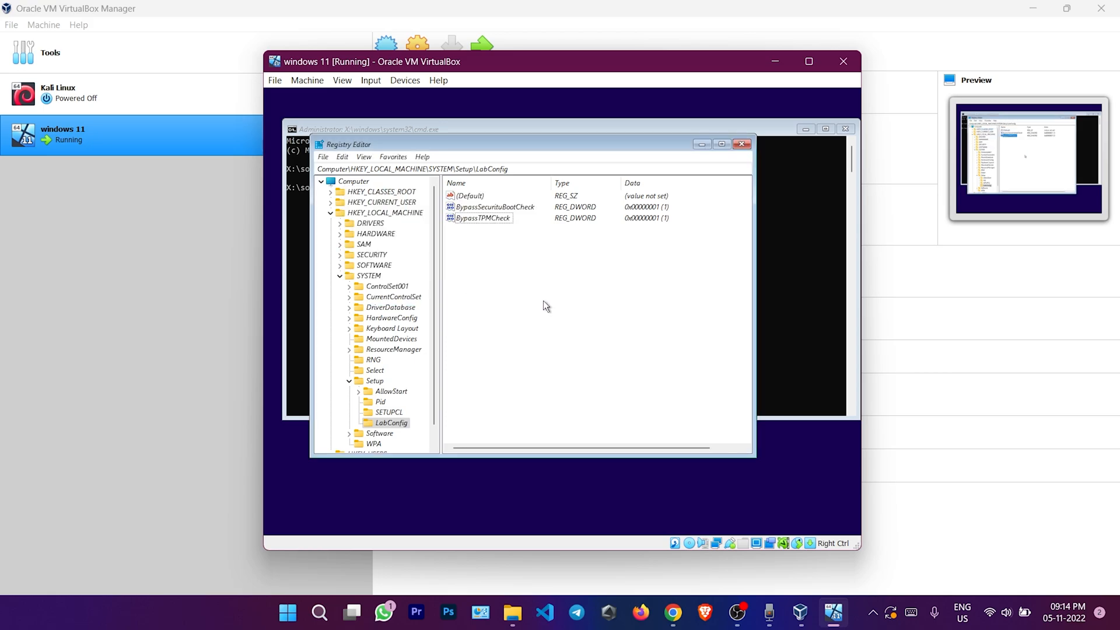
Close Registry Editor and the command prompt, keeping the default language and keyboard settings
{"action": "left_click", "coordinate": [741, 144]}
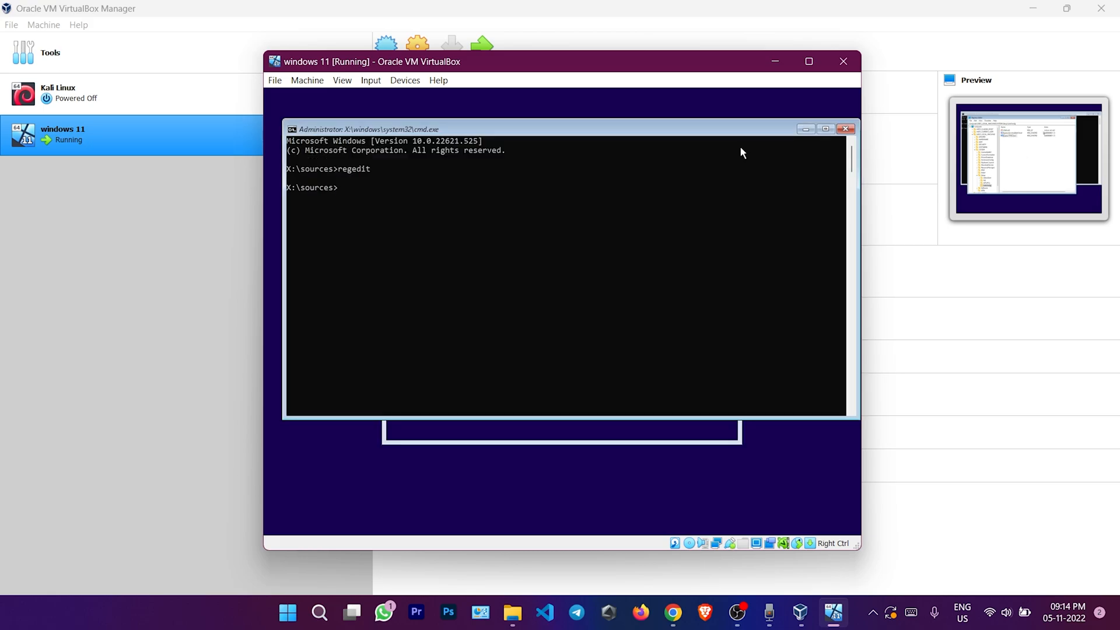
{"action": "left_click", "coordinate": [848, 133]}
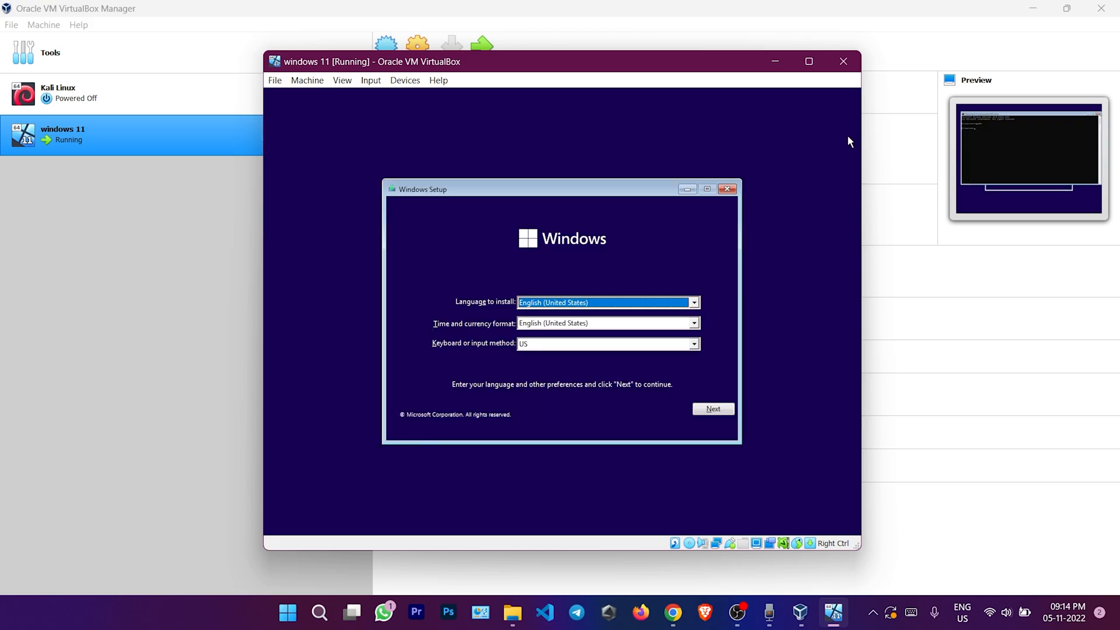
{"action": "left_click", "coordinate": [713, 409]}
Start the installation without a product key and choose Windows 11 Pro as the edition
{"action": "left_click", "coordinate": [583, 321]}
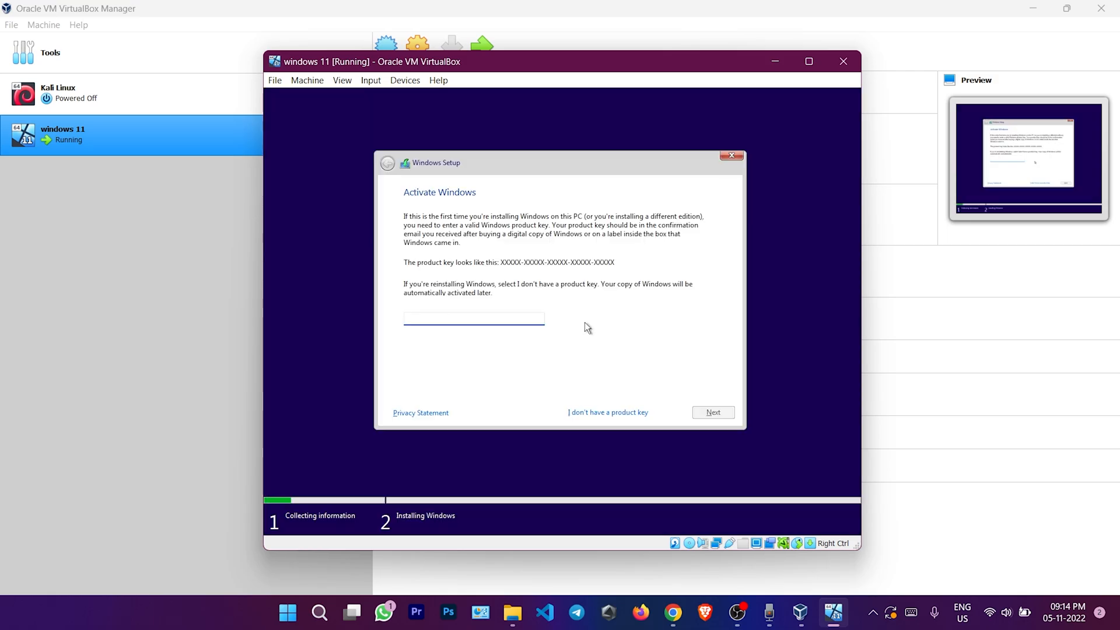
{"action": "left_click", "coordinate": [620, 415]}
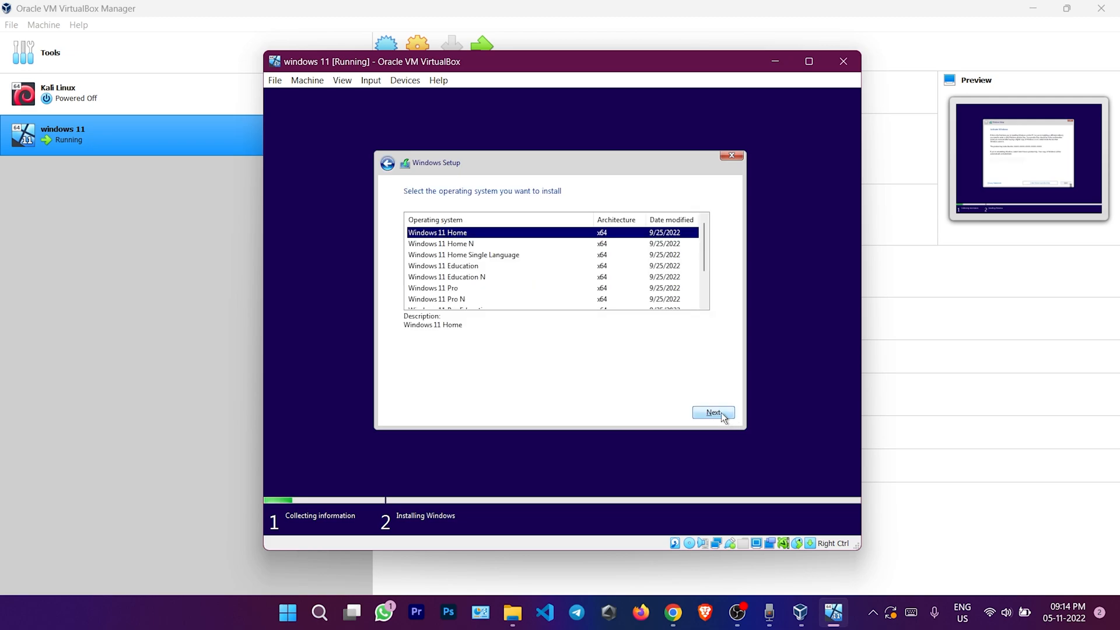
{"action": "left_click", "coordinate": [558, 290]}
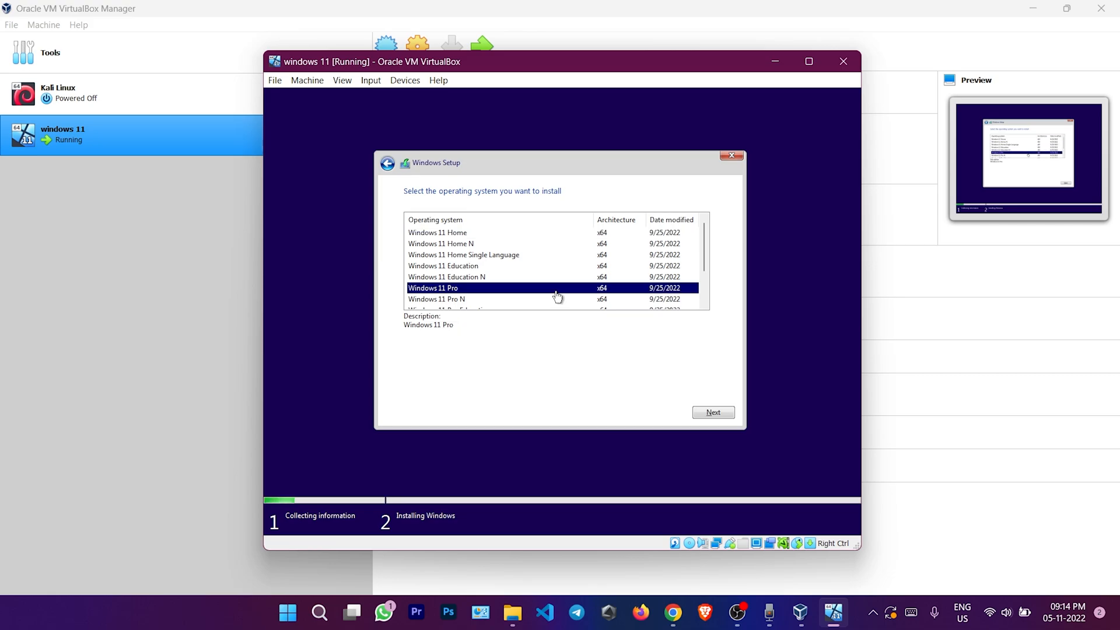
{"action": "left_click", "coordinate": [697, 412]}
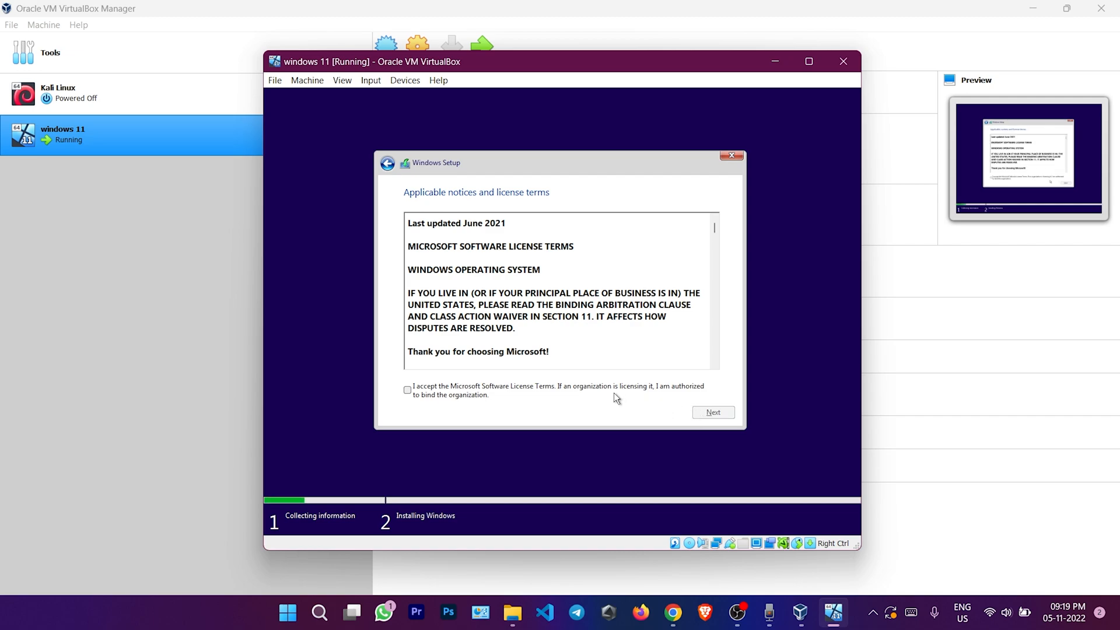
Accept the licence terms and run a Custom install onto Drive 0's unallocated space
{"action": "left_click", "coordinate": [452, 394]}
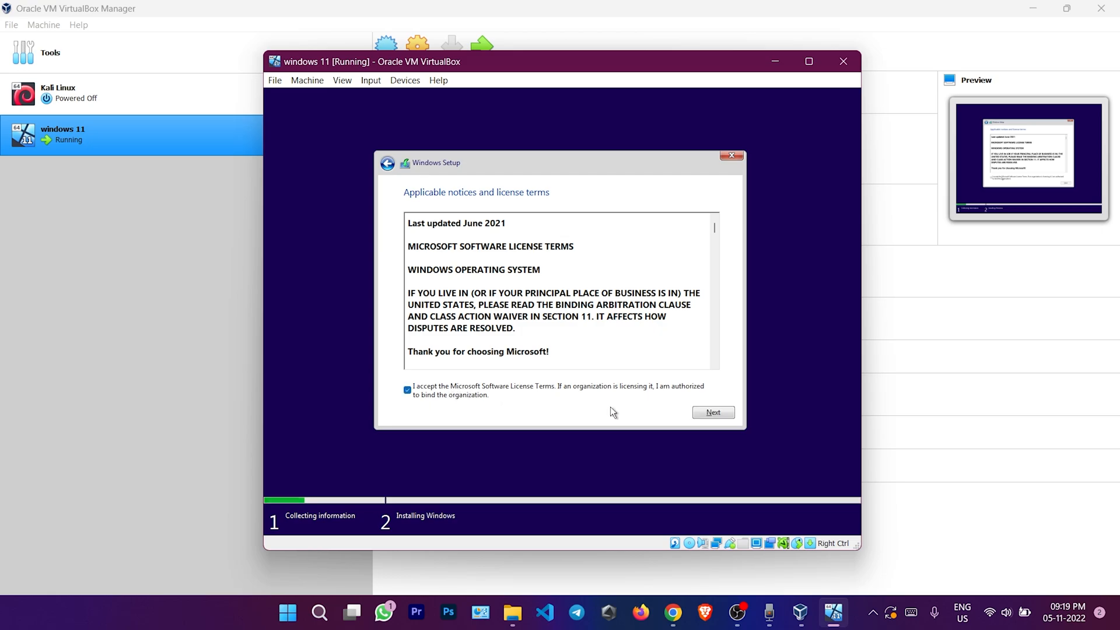
{"action": "left_click", "coordinate": [712, 412]}
{"action": "left_click", "coordinate": [527, 292]}
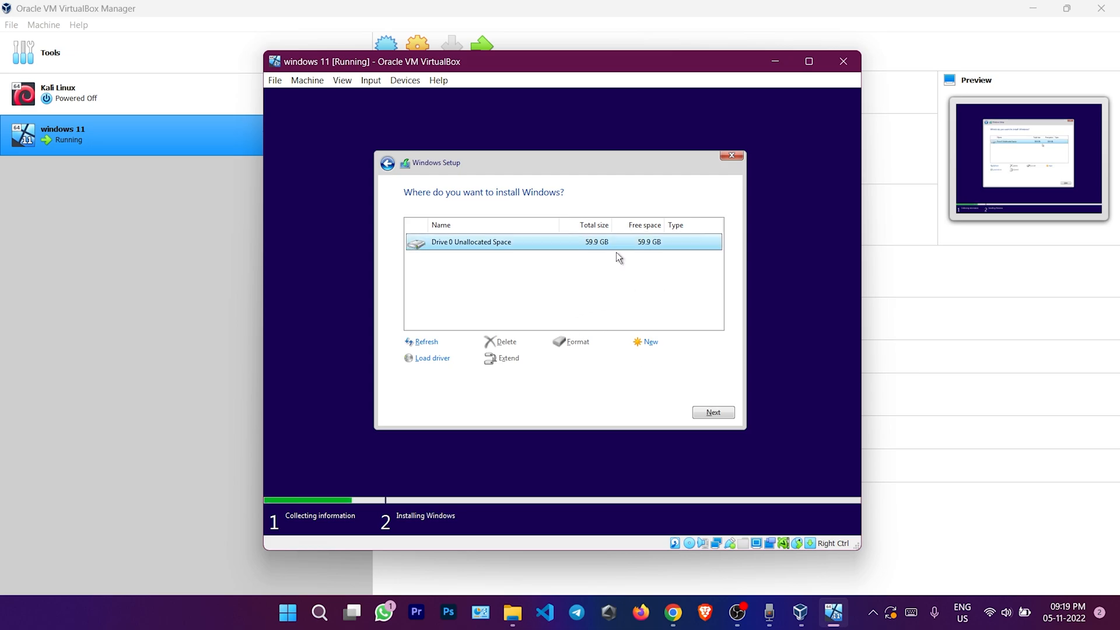
{"action": "left_click", "coordinate": [712, 413]}
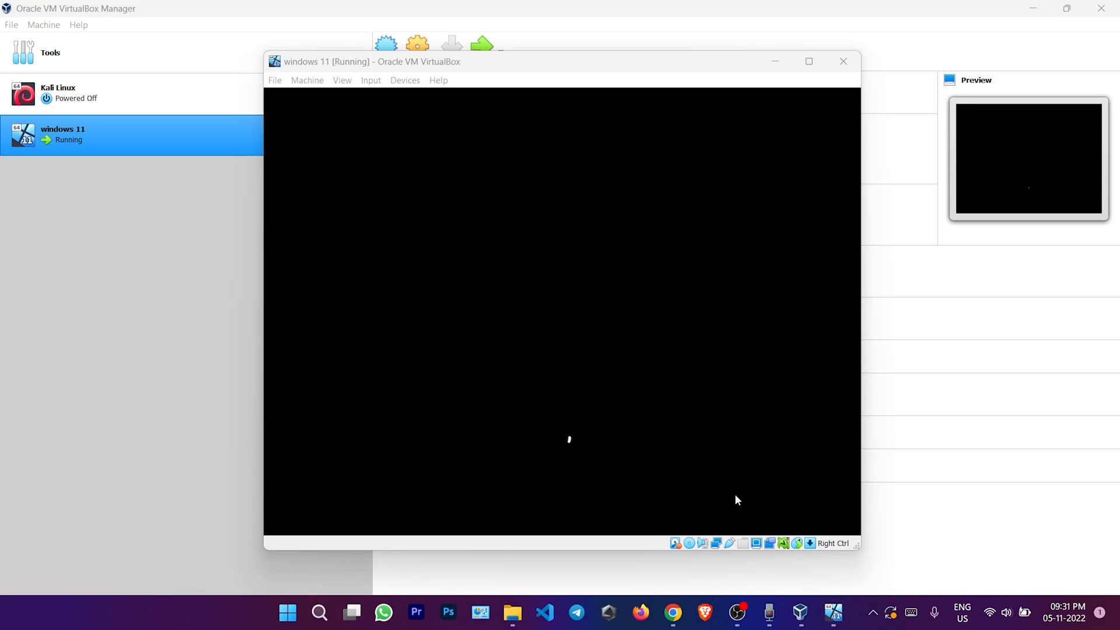
Move past the first setup pages and the Microsoft account page, repositioning the VM window
{"action": "scroll", "coordinate": [705, 343], "scroll_direction": "up", "scroll_amount": 10}
{"action": "left_click", "coordinate": [788, 453]}
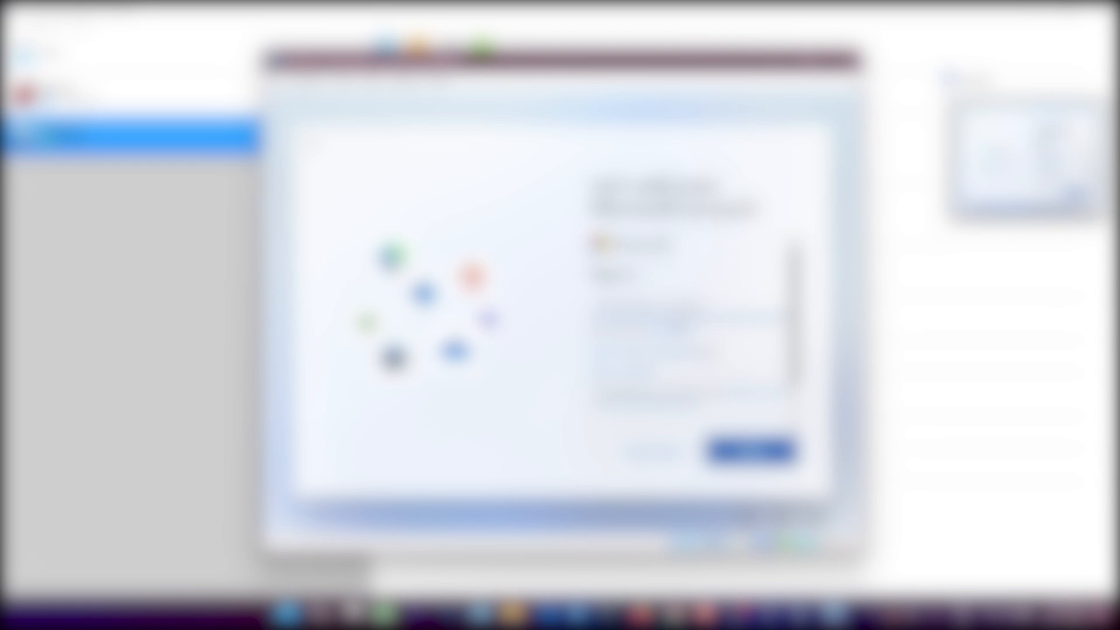
{"action": "left_click", "coordinate": [751, 450]}
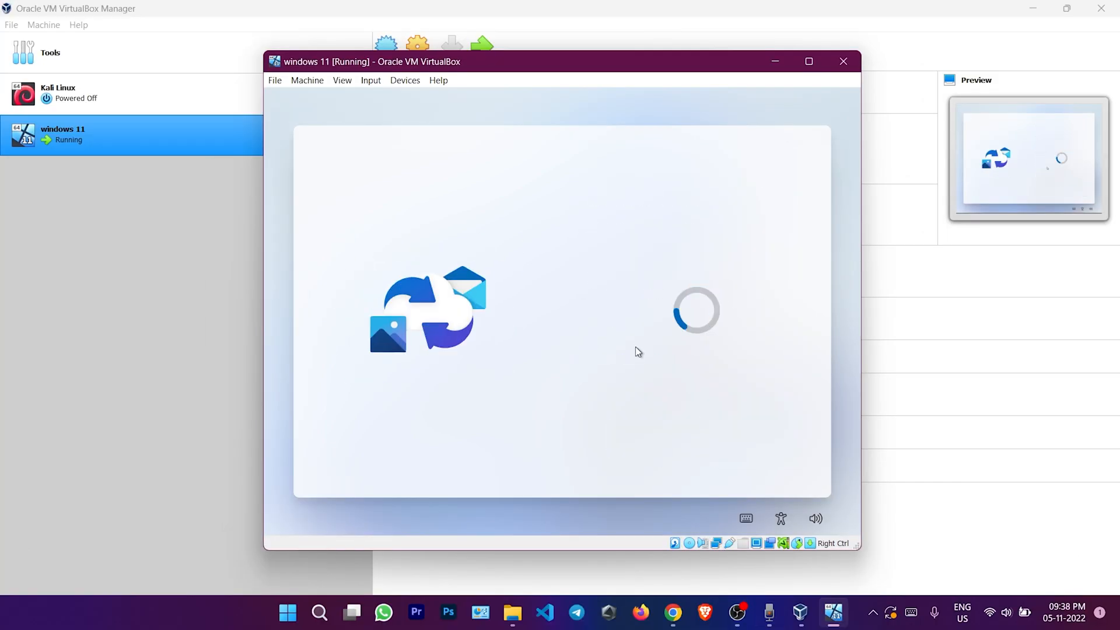
{"action": "left_click", "coordinate": [342, 81]}
{"action": "left_click_drag", "start_coordinate": [636, 62], "coordinate": [596, 82]}
{"action": "left_click", "coordinate": [304, 100]}
{"action": "left_click", "coordinate": [596, 111]}
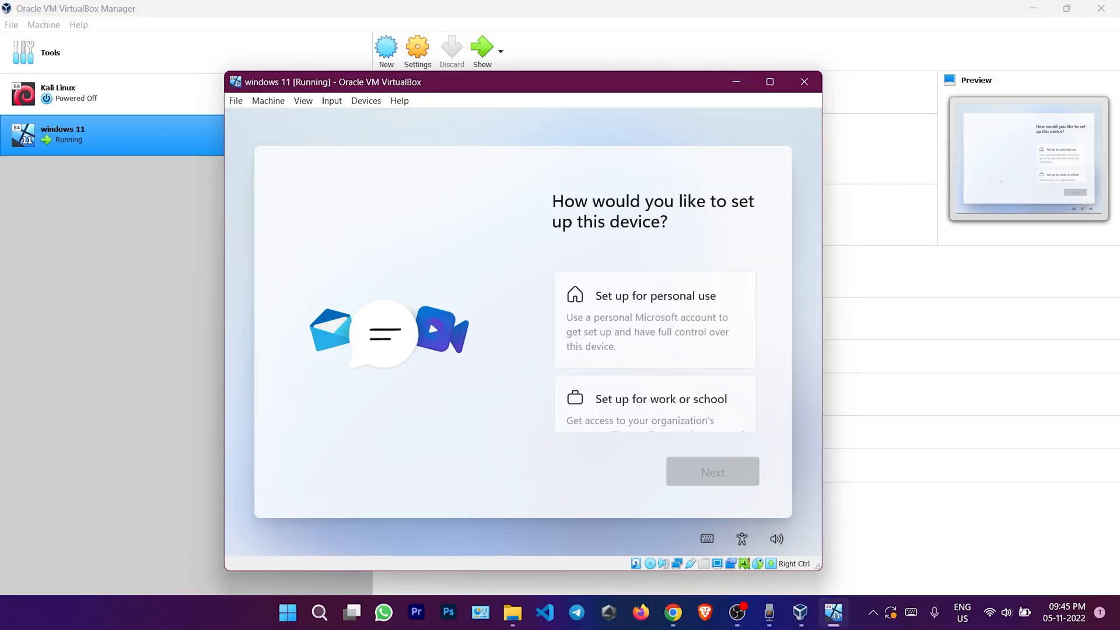
Finish the remaining first-run pages and accept the privacy settings to reach the desktop
{"action": "left_click", "coordinate": [687, 318]}
{"action": "left_click", "coordinate": [713, 471]}
{"action": "left_click", "coordinate": [710, 471]}
{"action": "left_click", "coordinate": [714, 478]}
{"action": "left_click", "coordinate": [714, 476]}
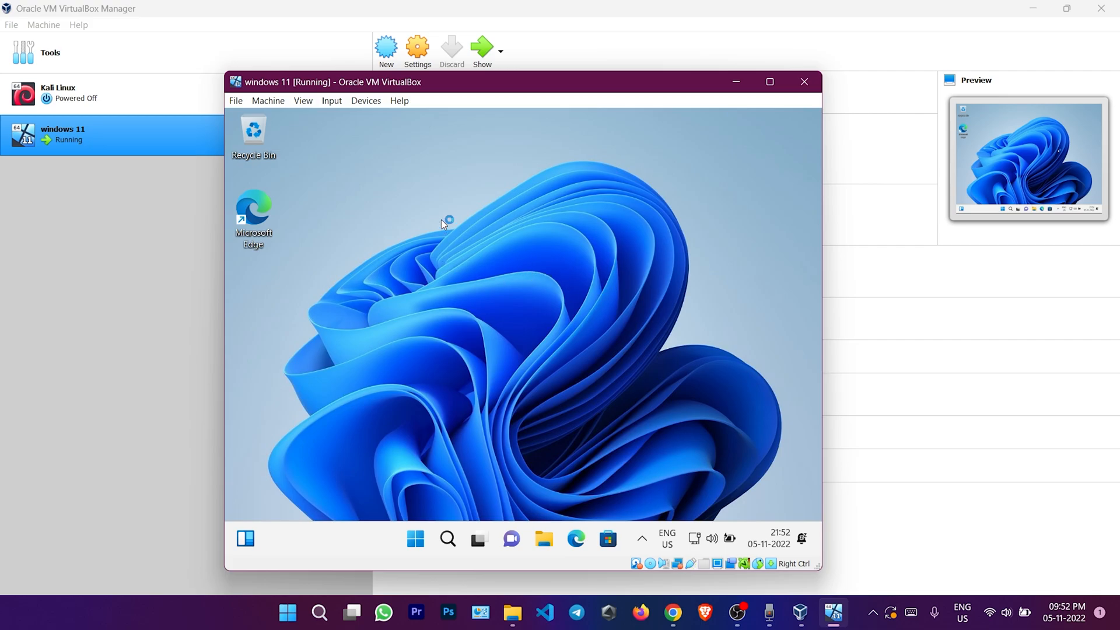
Open Settings from the Start menu and maximize it to show the System page
{"action": "key", "text": "super"}
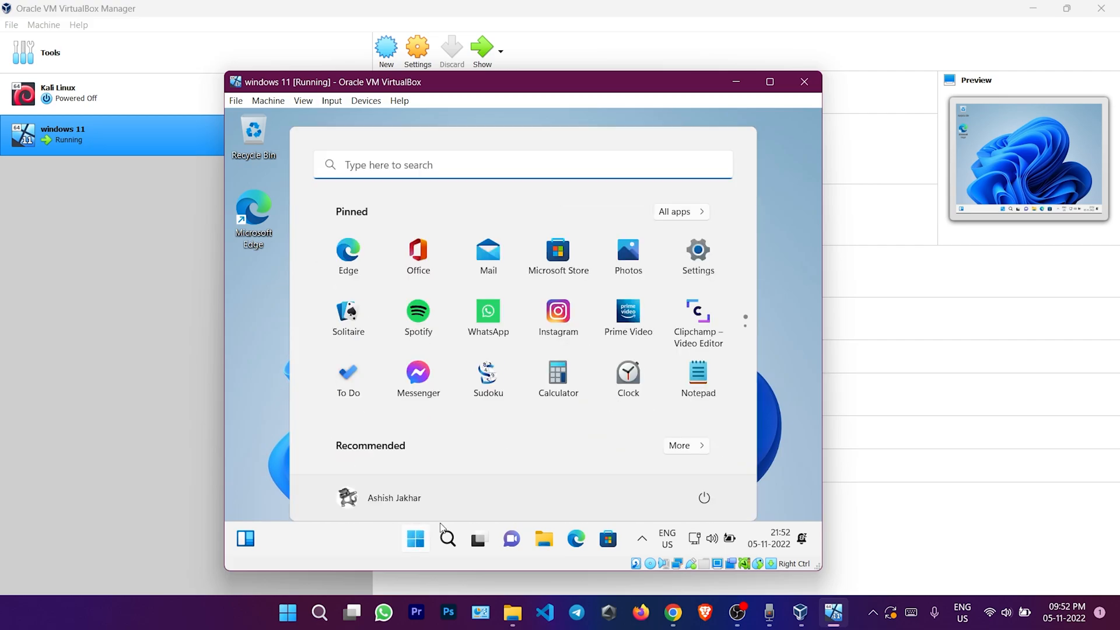
{"action": "left_click", "coordinate": [698, 251]}
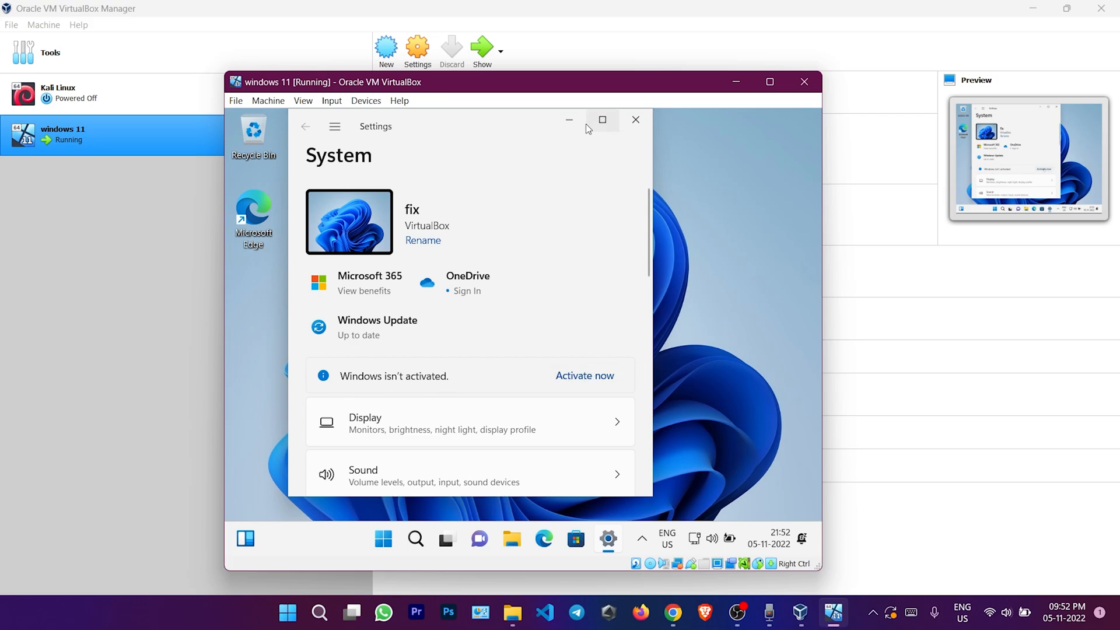
{"action": "left_click", "coordinate": [603, 119]}
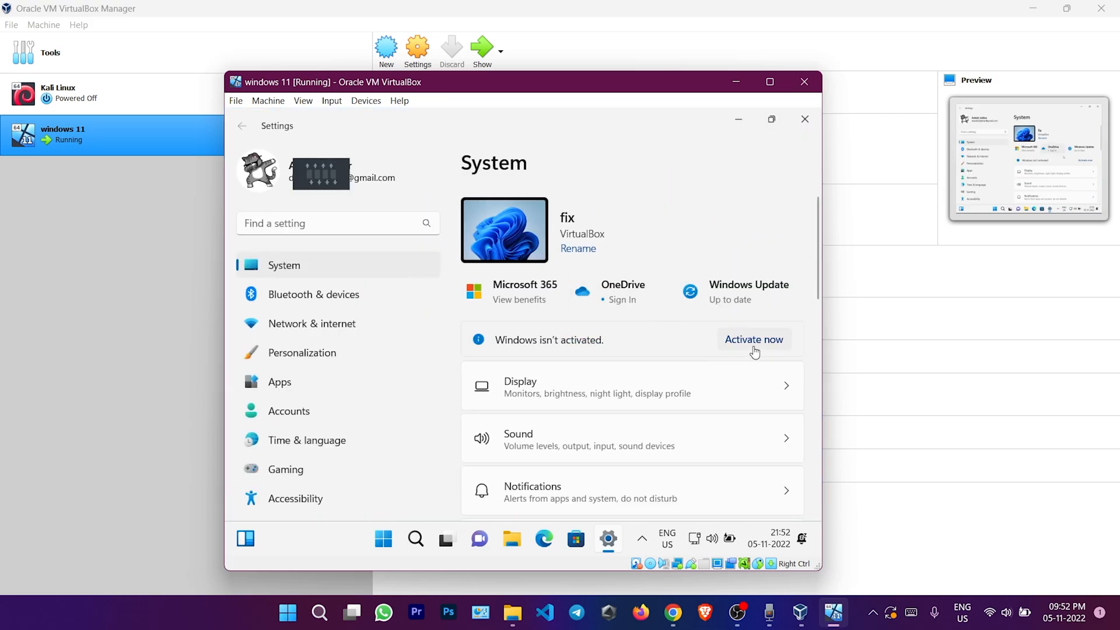